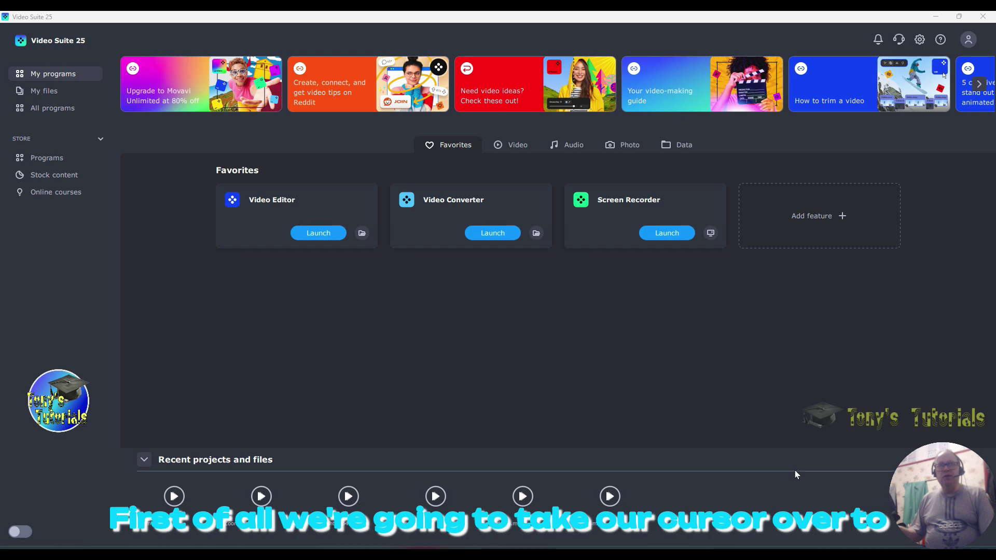
# Launch Video Editor and import the six MP4 clips from pan up.mp4 to zoom in.mp4 from the Downloads folder.
pyautogui.moveTo(311, 234)
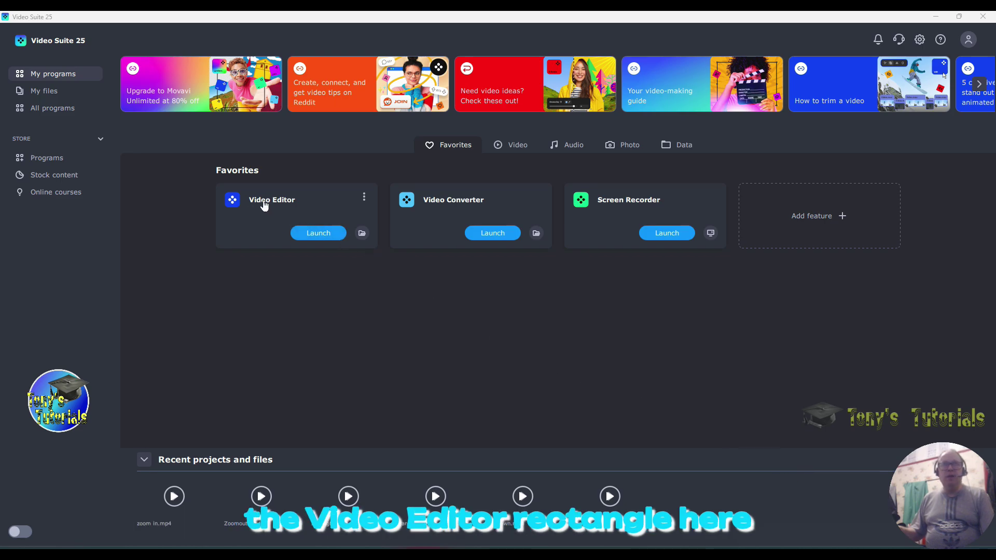
pyautogui.click(305, 234)
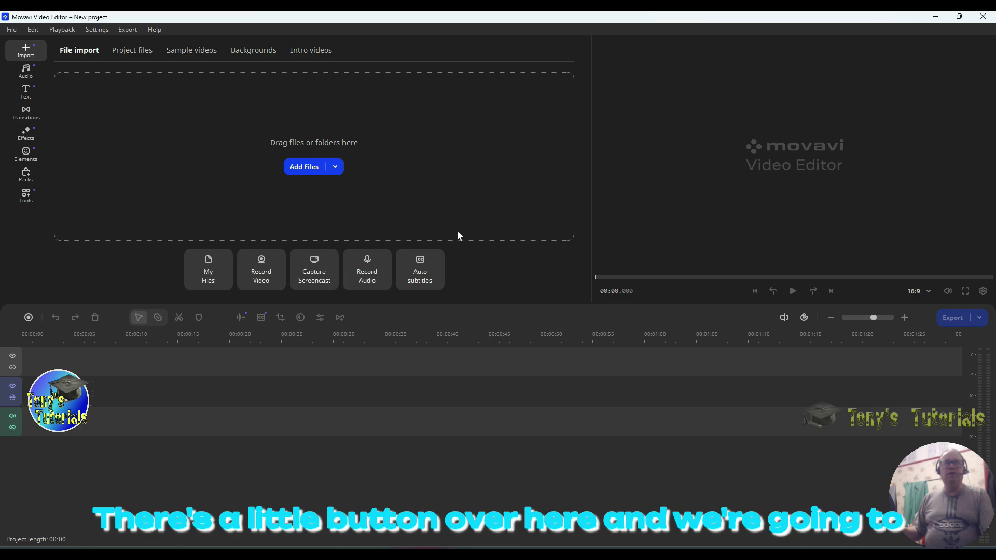
pyautogui.click(301, 167)
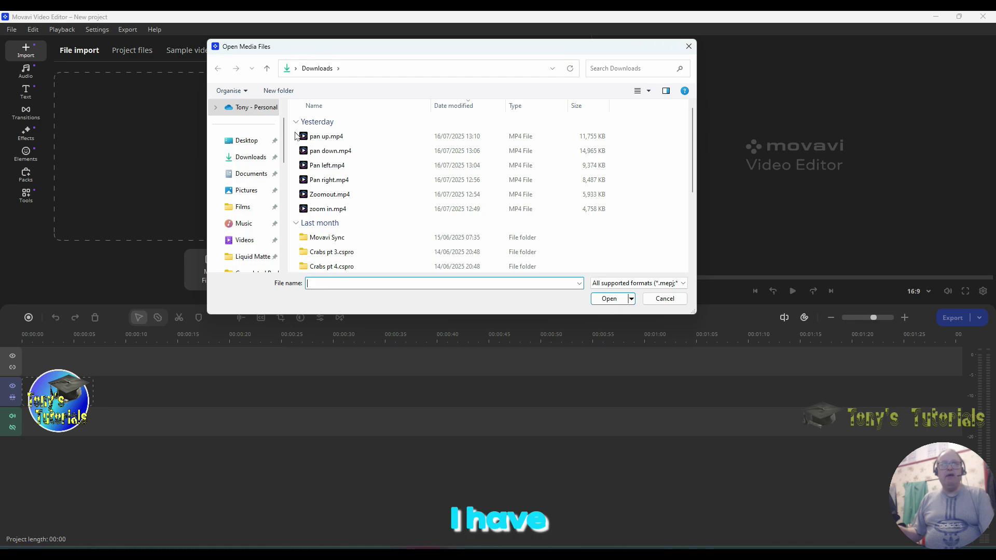
pyautogui.moveTo(295, 136); pyautogui.dragTo(363, 211)
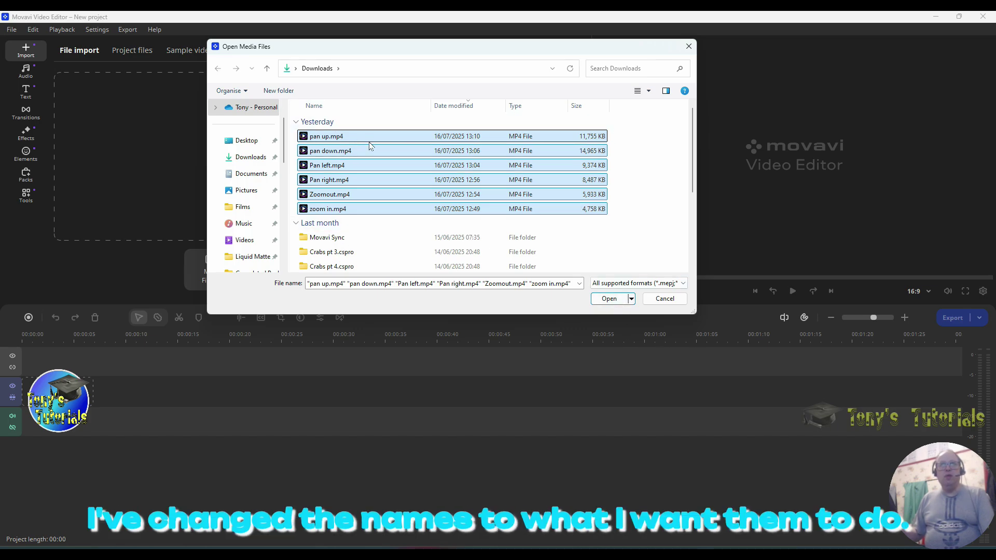
pyautogui.click(609, 299)
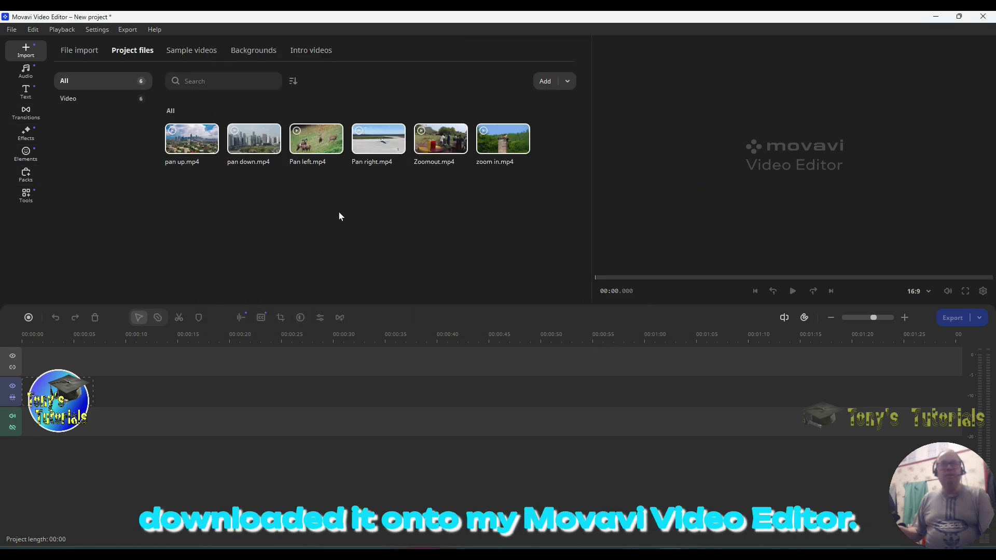
# Place only pan up.mp4 at the start of the video track and play it through.
pyautogui.click(495, 148)
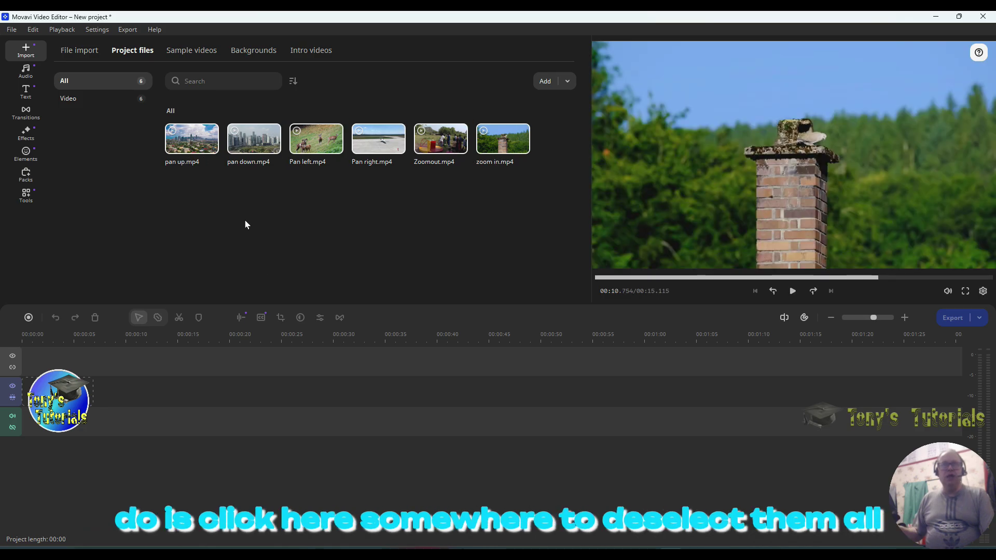
pyautogui.click(338, 228)
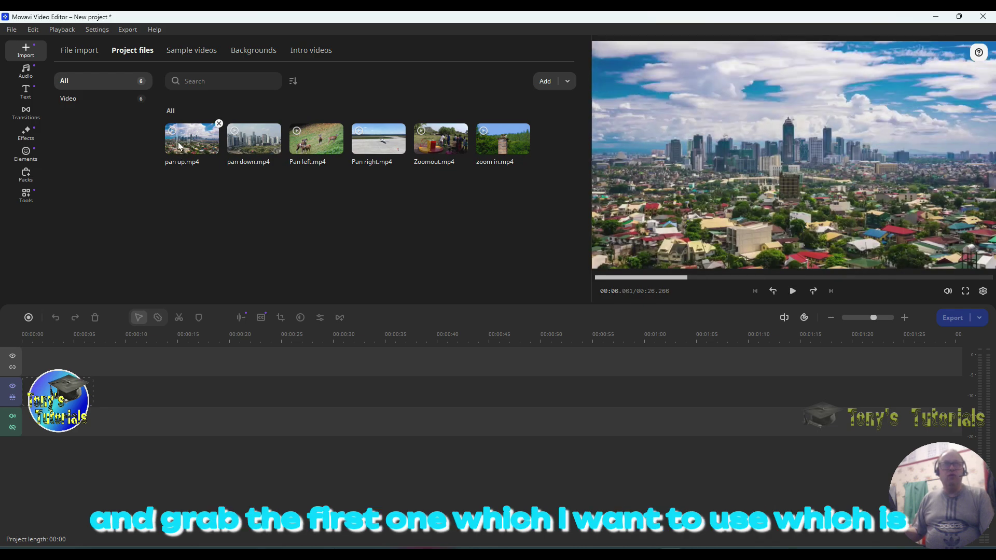
pyautogui.moveTo(196, 145); pyautogui.dragTo(77, 403)
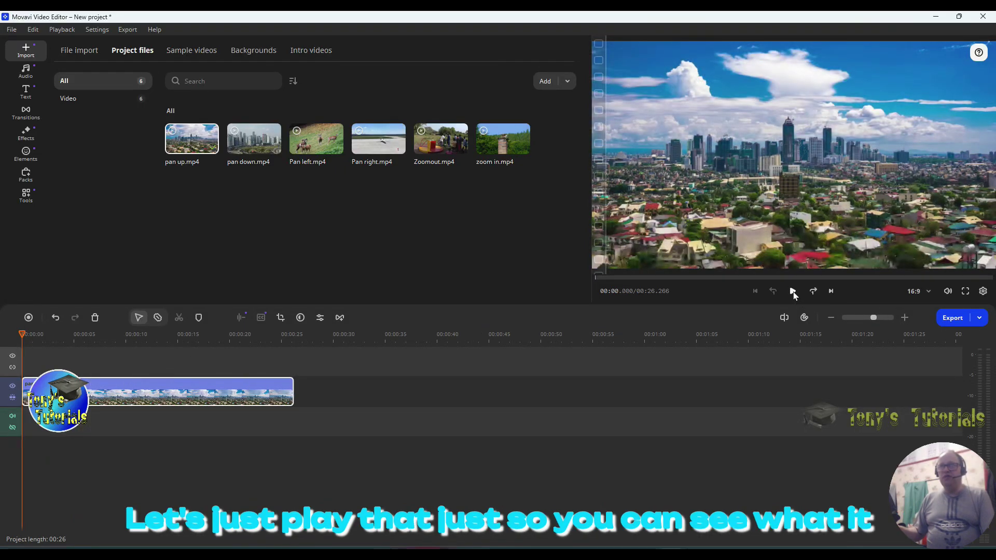
pyautogui.click(792, 291)
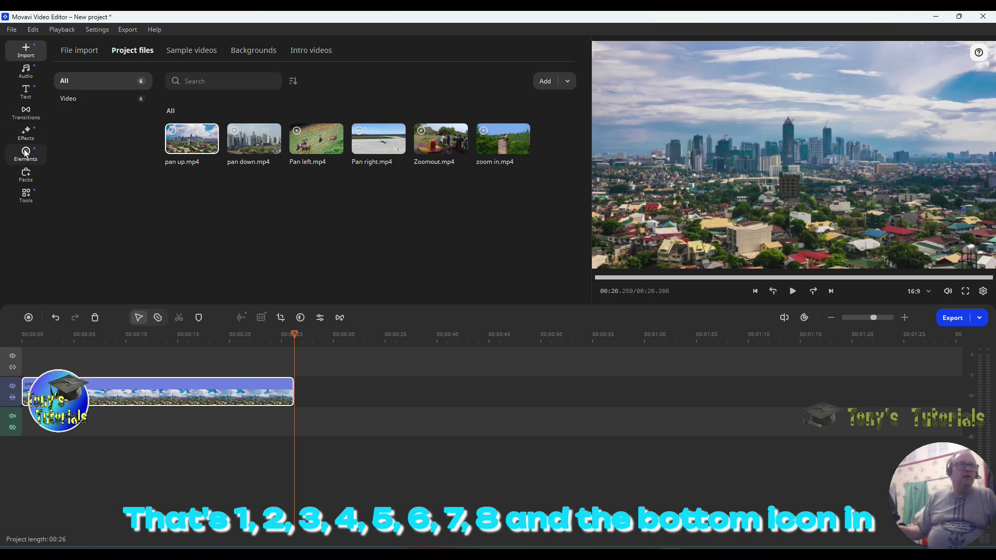
# Open the Pan and zoom presets for the clip on the timeline.
pyautogui.click(26, 195)
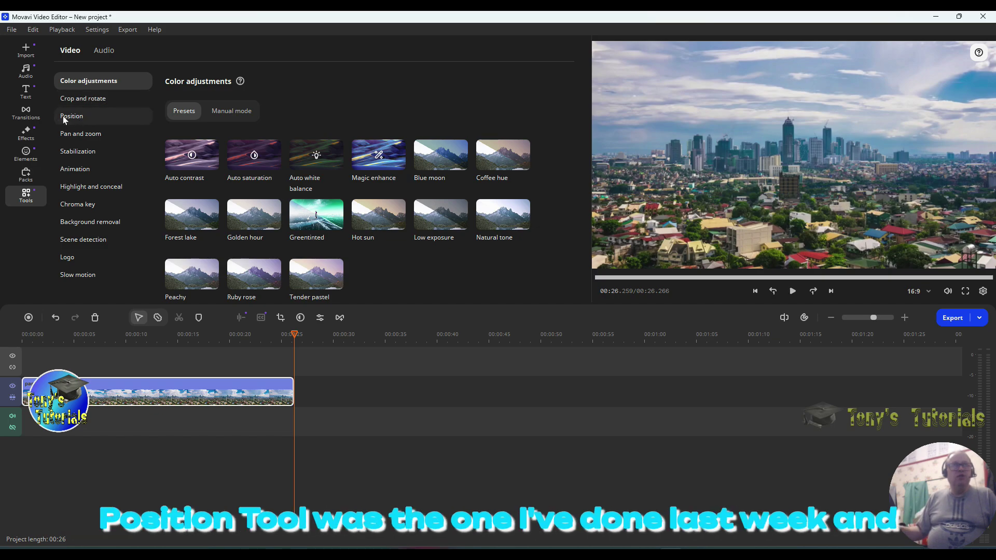
pyautogui.click(89, 134)
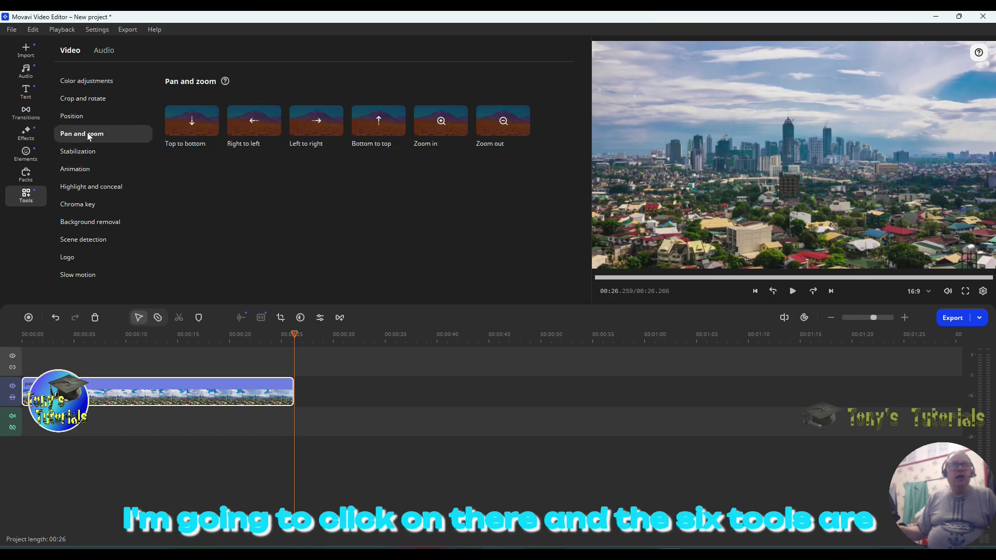
pyautogui.click(214, 115)
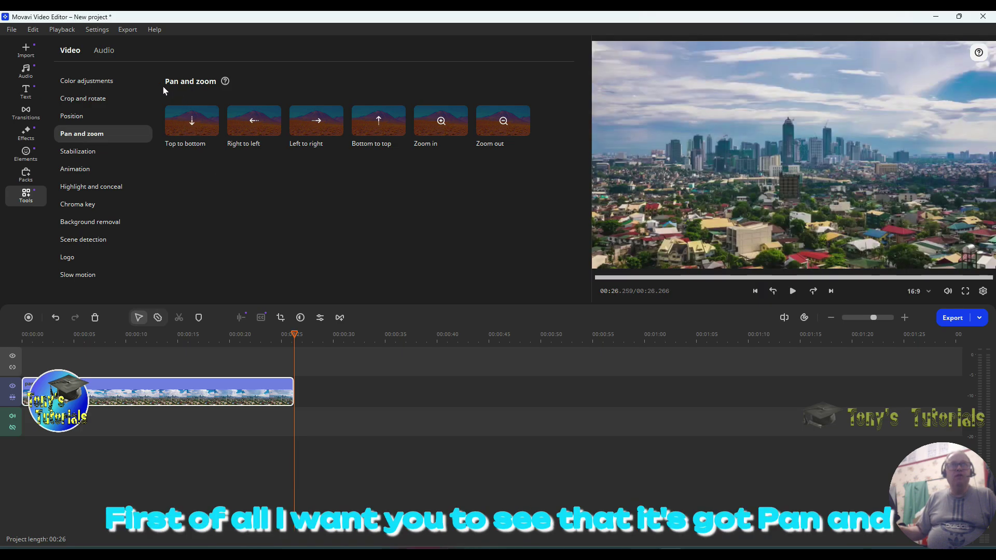
# Read the online help article on adding a Pan and Zoom effect, and close it.
pyautogui.click(226, 82)
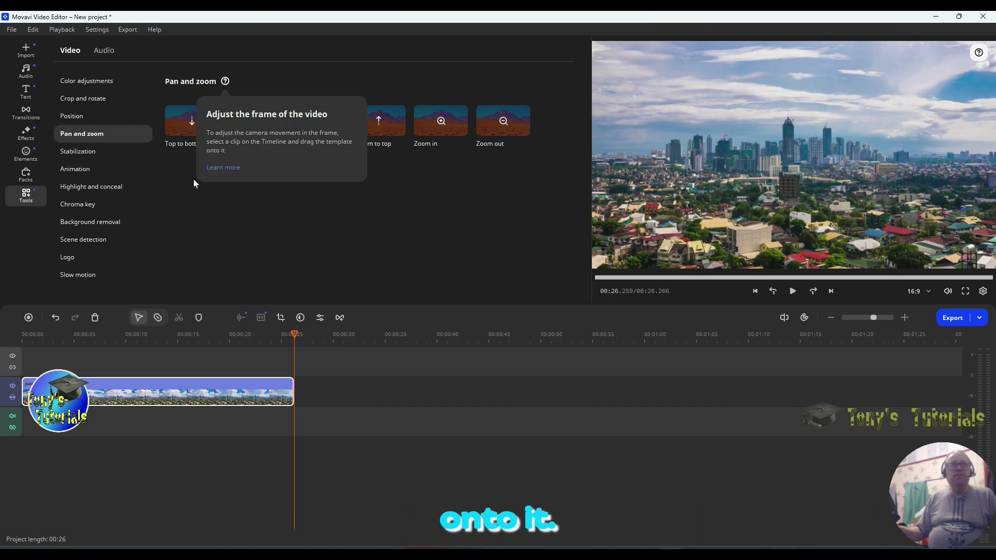
pyautogui.click(222, 168)
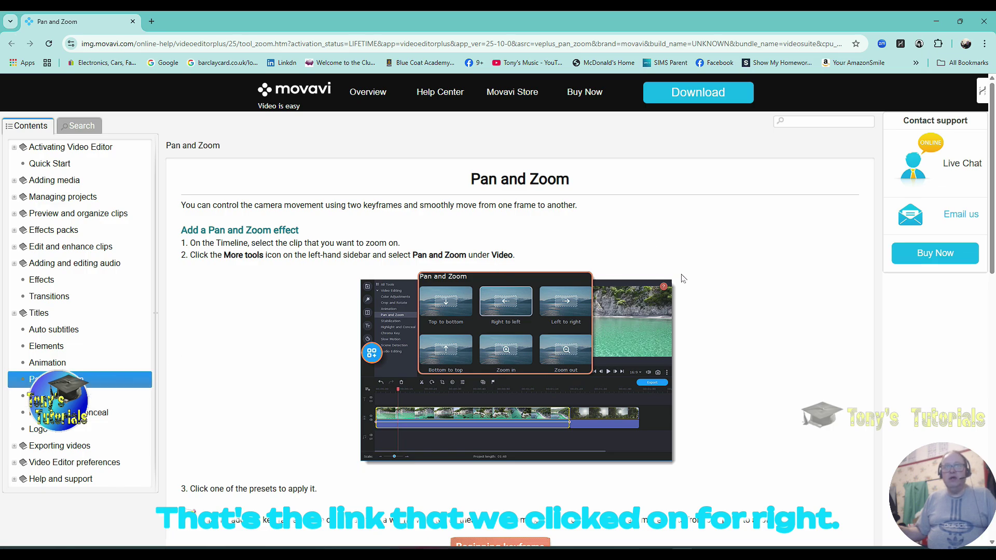
pyautogui.scroll(-8, 680, 279)
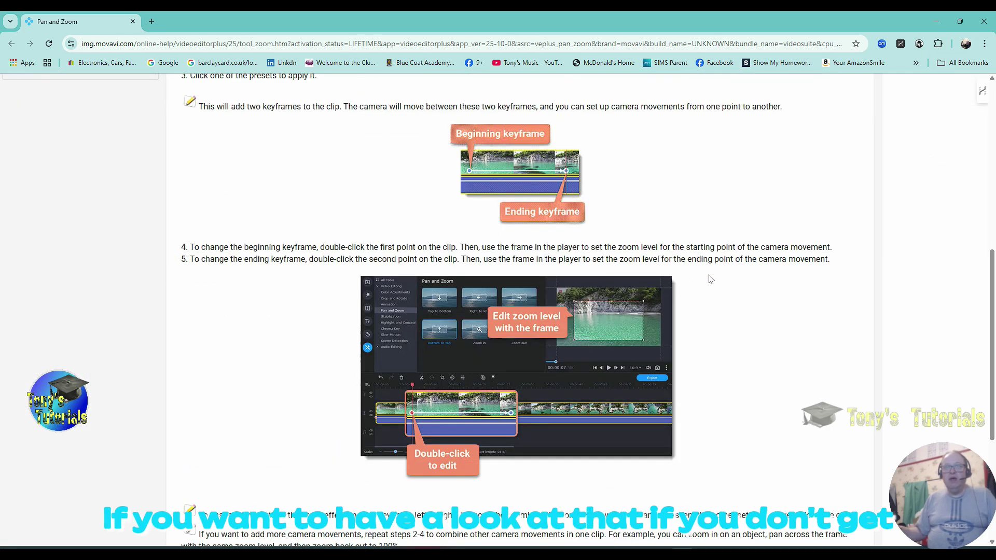
pyautogui.scroll(8, 710, 279)
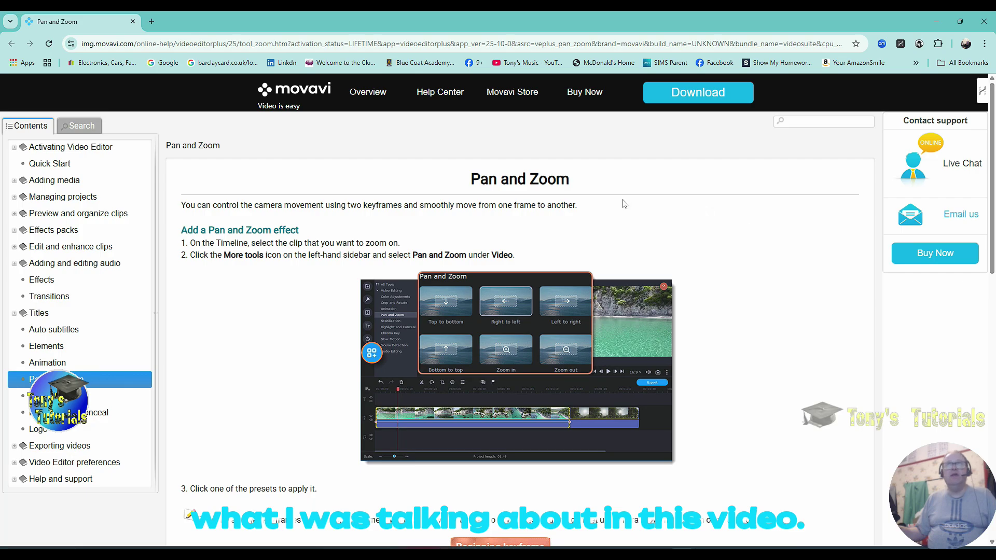
pyautogui.click(990, 20)
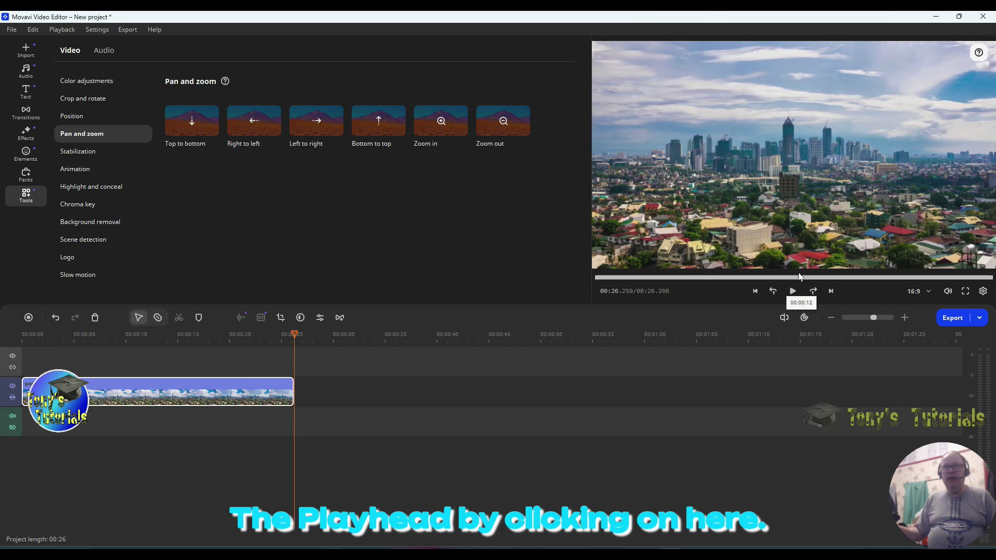
# Return the playhead to the start and apply the Bottom to top preset at the beginning of the clip.
pyautogui.click(755, 291)
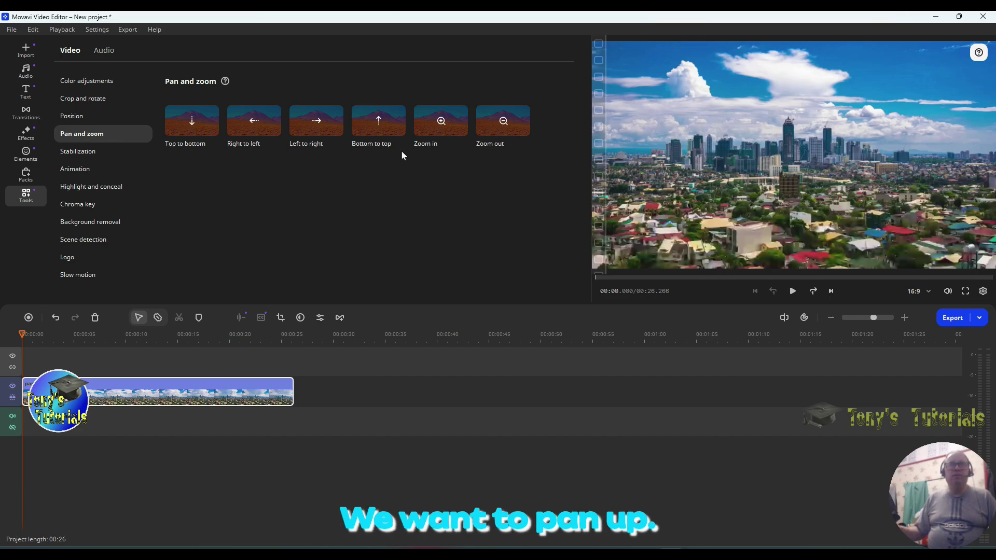
pyautogui.moveTo(380, 123)
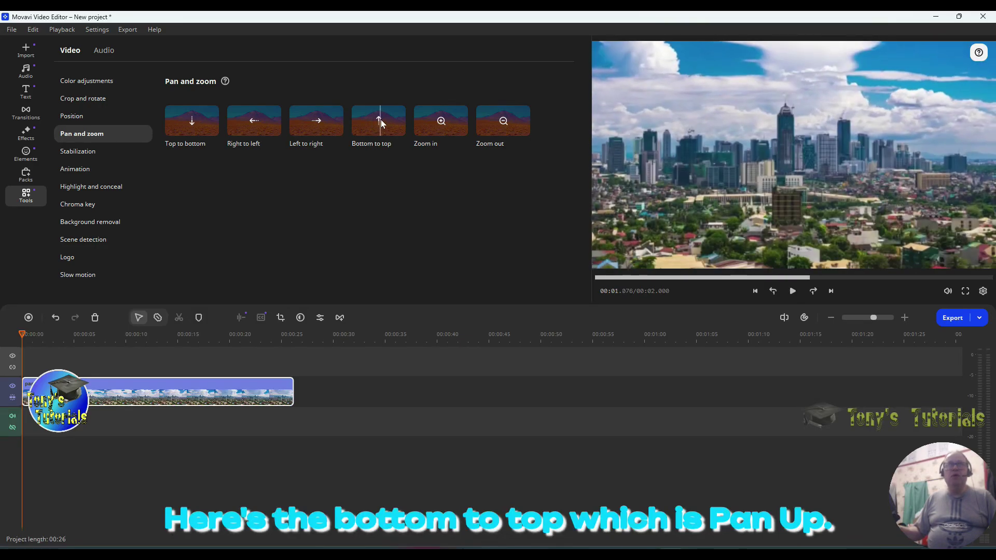
pyautogui.click(379, 124)
pyautogui.moveTo(378, 123); pyautogui.dragTo(51, 390)
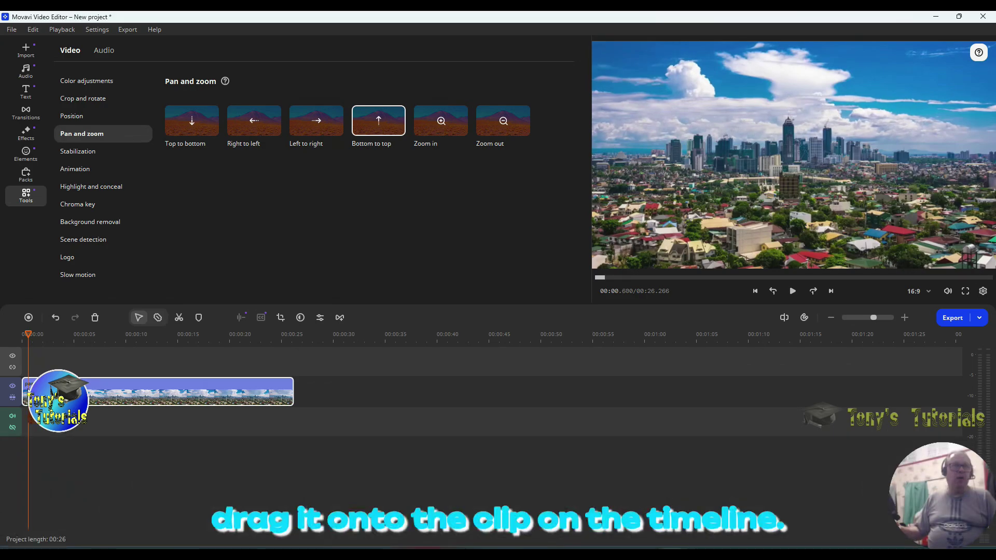
pyautogui.click(25, 398)
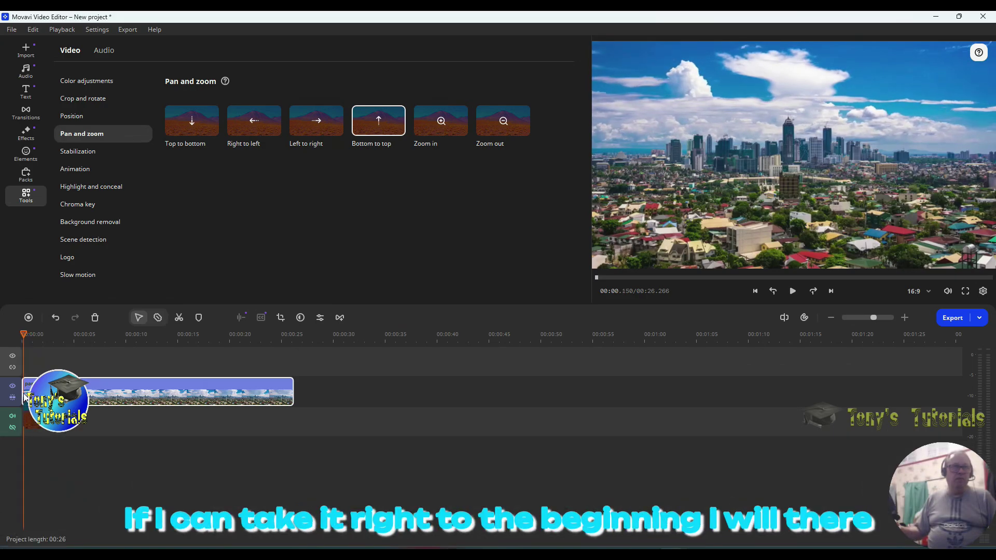
# Inspect the ending keyframe, enlarge the beginning keyframe's frame to cover the whole picture, and preview the camera movement.
pyautogui.click(44, 394)
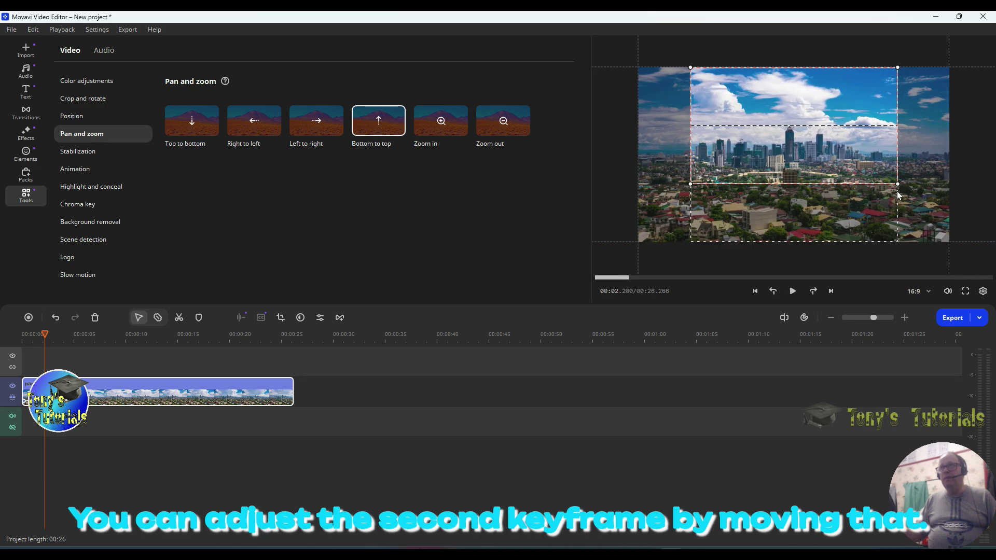
pyautogui.moveTo(898, 185)
pyautogui.mouseDown()
pyautogui.moveTo(922, 194)
pyautogui.moveTo(898, 184)
pyautogui.mouseUp()
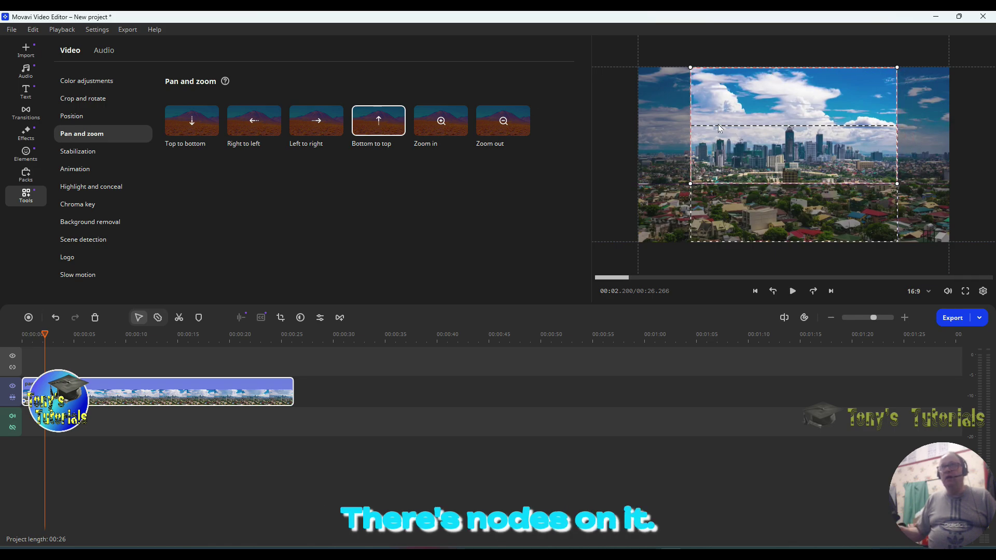
pyautogui.click(22, 400)
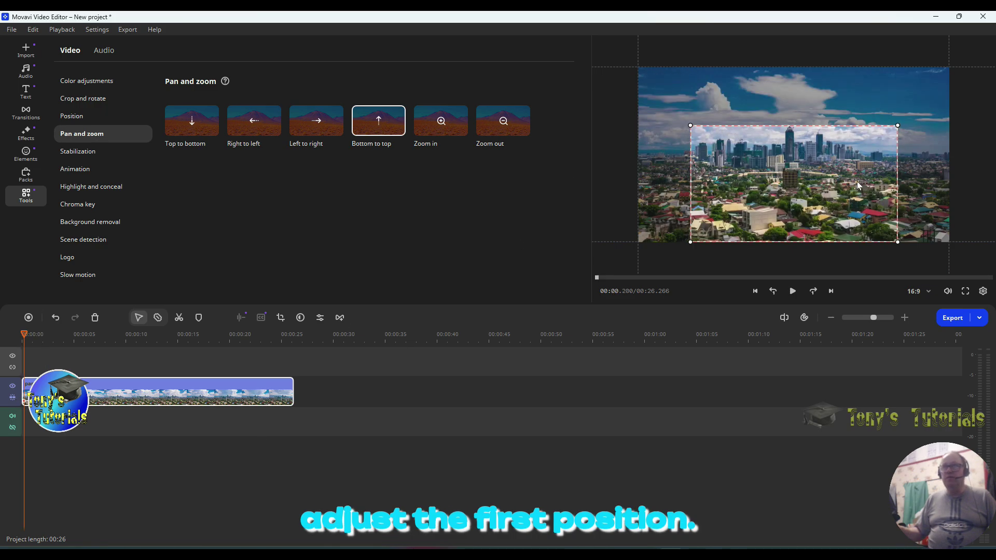
pyautogui.moveTo(838, 209); pyautogui.dragTo(890, 210)
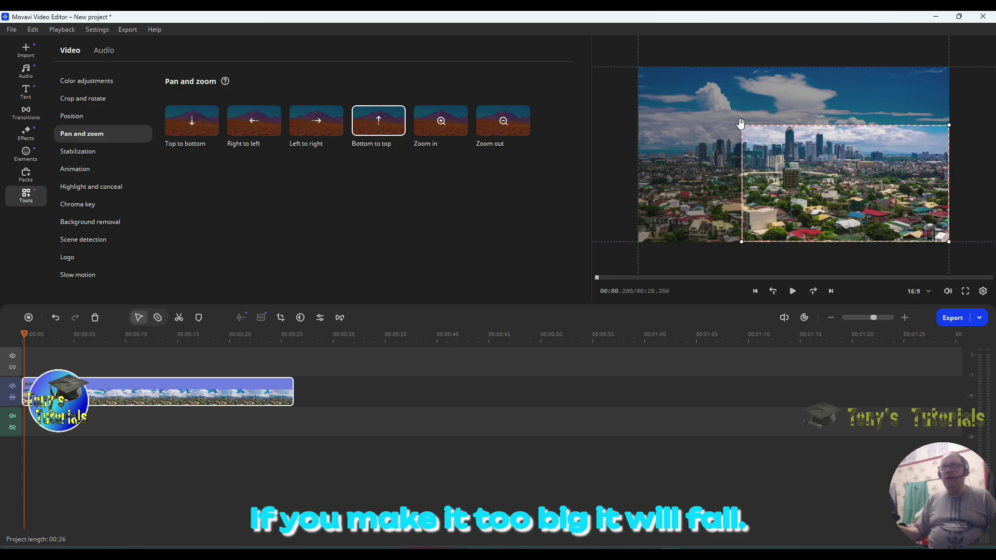
pyautogui.moveTo(741, 122); pyautogui.dragTo(633, 71)
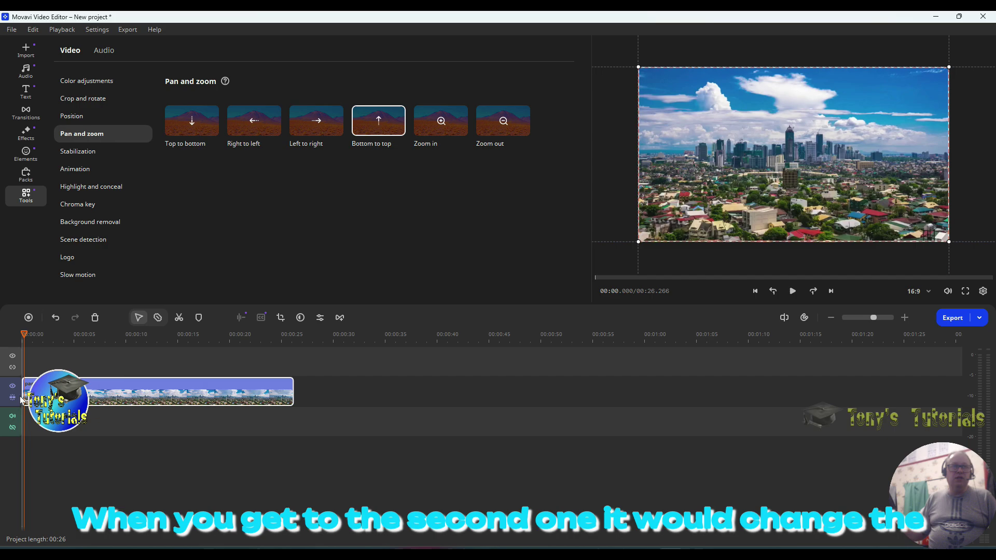
pyautogui.press('space')
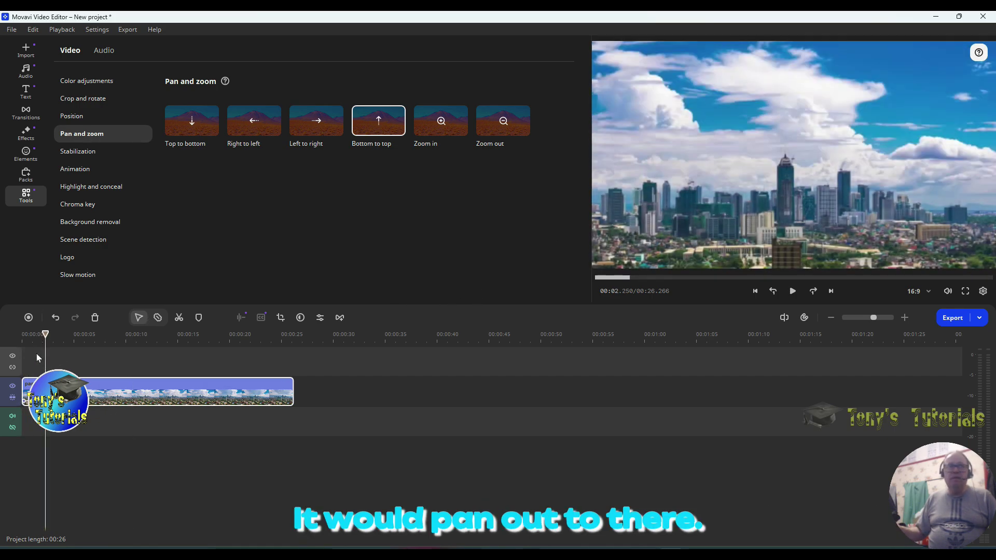
pyautogui.moveTo(46, 334); pyautogui.dragTo(15, 334)
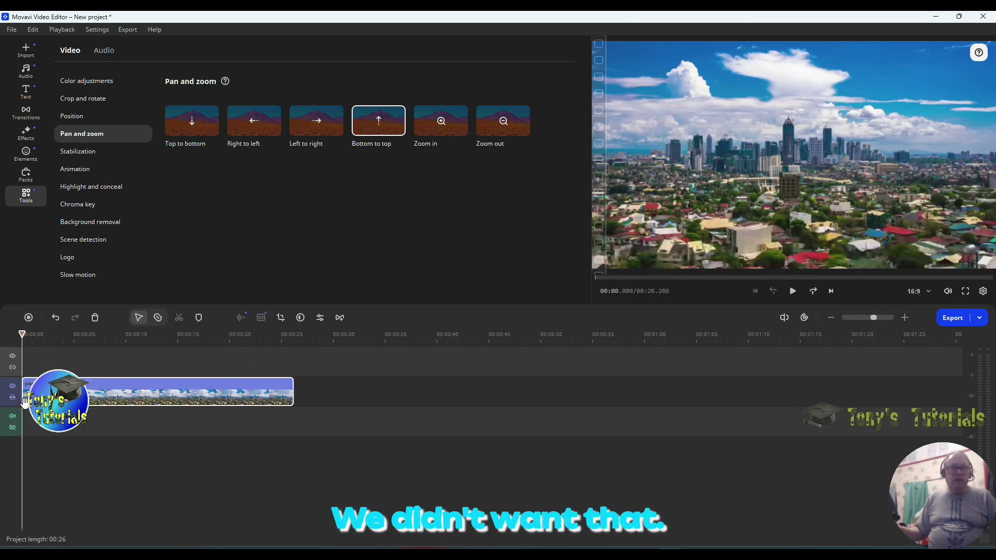
# Remove all pan and zoom keyframes from the clip.
pyautogui.click(23, 402)
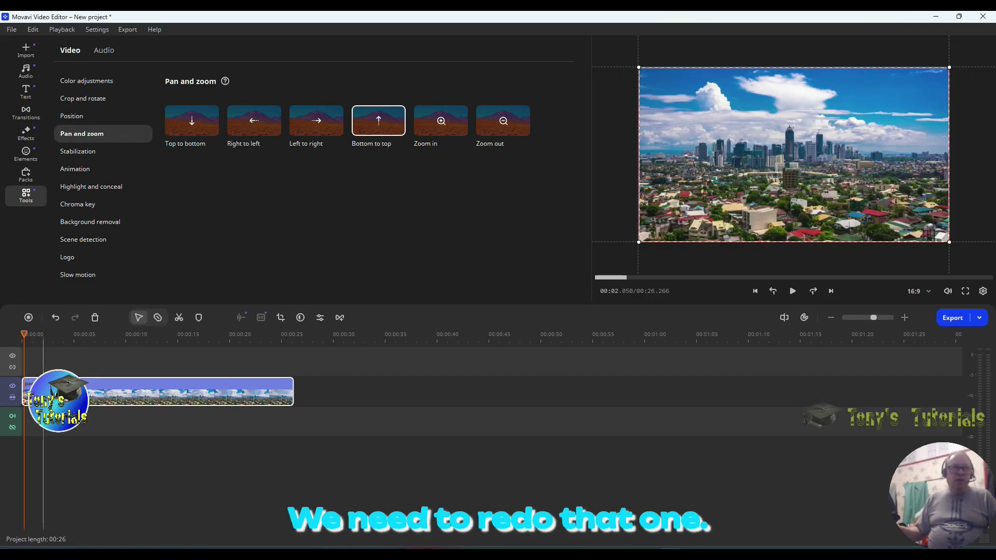
pyautogui.rightClick(42, 404)
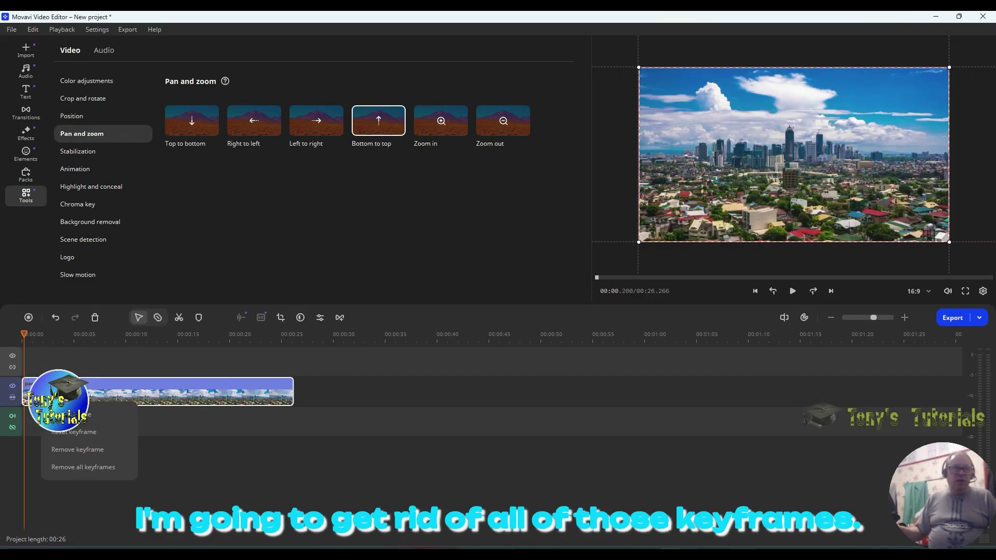
pyautogui.click(77, 472)
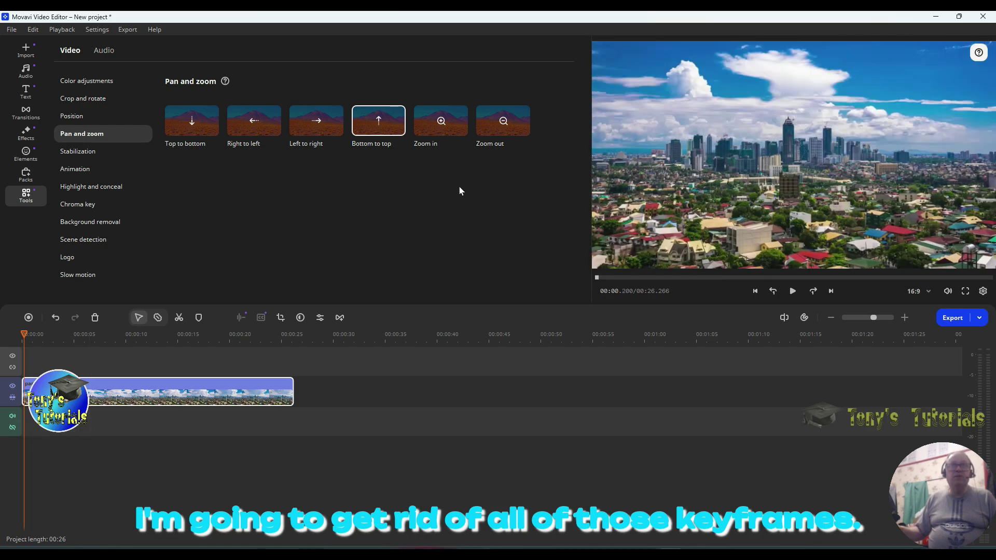
# Apply the Bottom to top preset to the start of the clip and reposition the ending keyframe's frame near the picture's upper centre.
pyautogui.moveTo(388, 126); pyautogui.dragTo(26, 399)
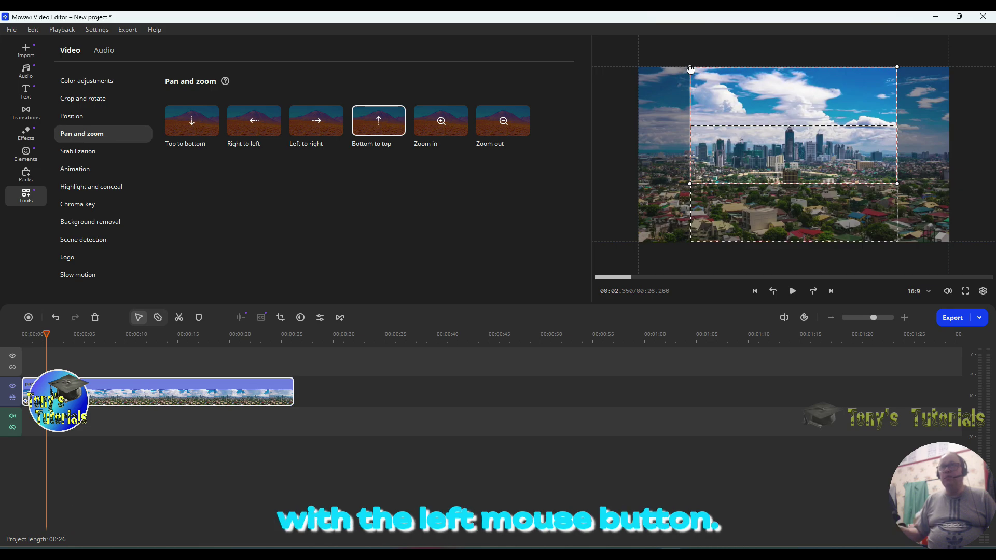
pyautogui.moveTo(690, 69); pyautogui.dragTo(692, 77)
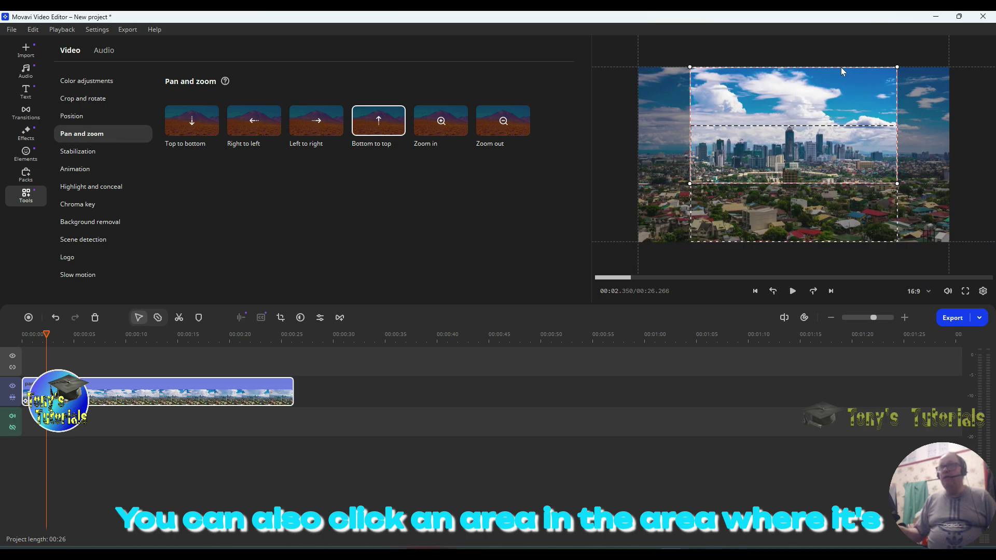
pyautogui.moveTo(838, 110); pyautogui.dragTo(784, 111)
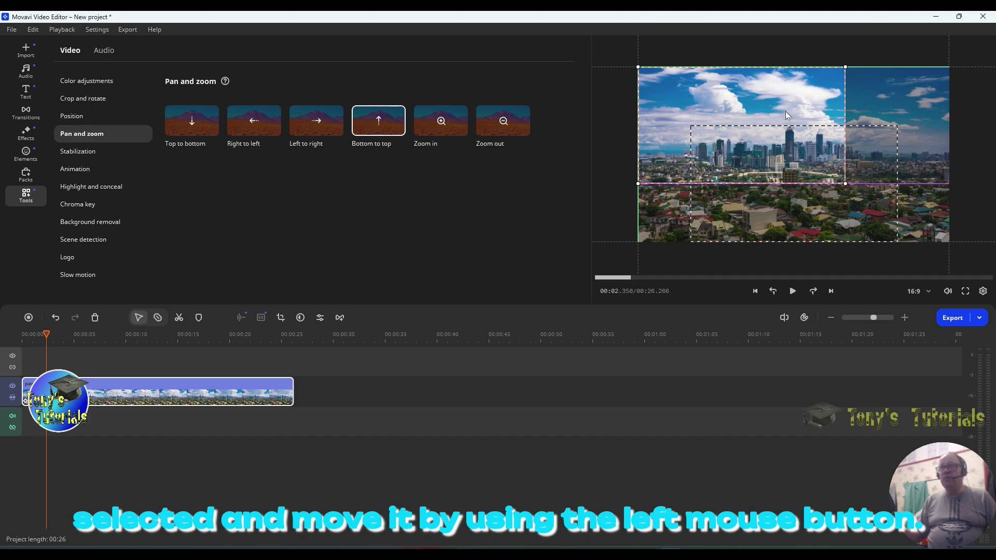
pyautogui.moveTo(786, 114); pyautogui.dragTo(837, 115)
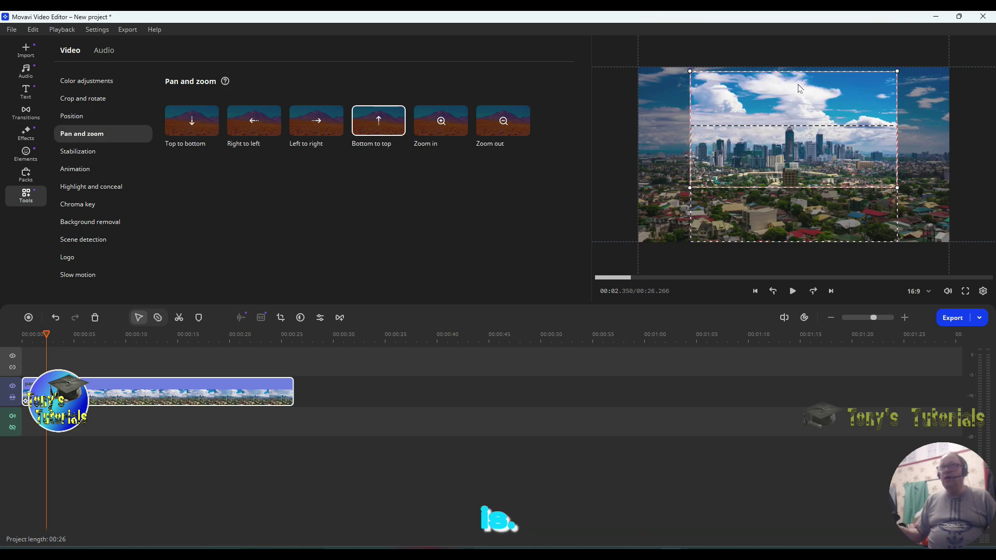
# Resize the ending keyframe's frame to match the starting frame's width and place it flush with the picture's upper edge.
pyautogui.moveTo(802, 106)
pyautogui.mouseDown()
pyautogui.moveTo(804, 129)
pyautogui.moveTo(800, 91)
pyautogui.mouseUp()
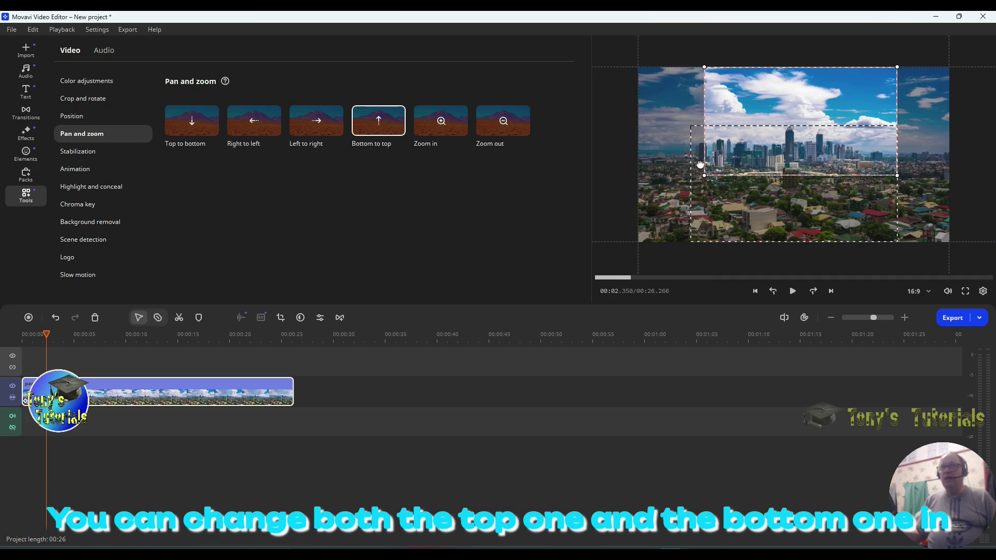
pyautogui.moveTo(701, 183)
pyautogui.mouseDown()
pyautogui.moveTo(682, 175)
pyautogui.moveTo(697, 178)
pyautogui.mouseUp()
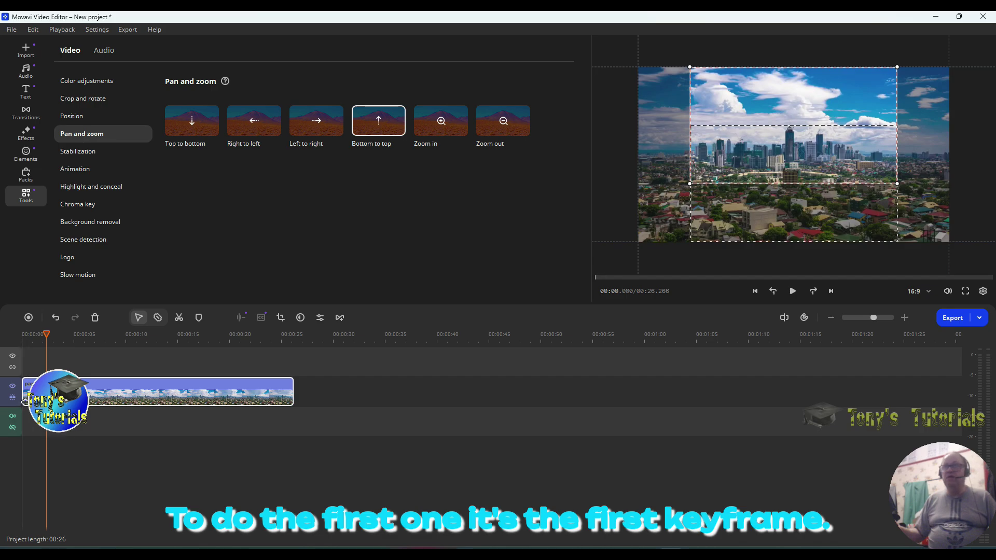
# Select the beginning keyframe, move the pan along the clip to about 11 seconds, and scrub back through the footage before it.
pyautogui.click(25, 399)
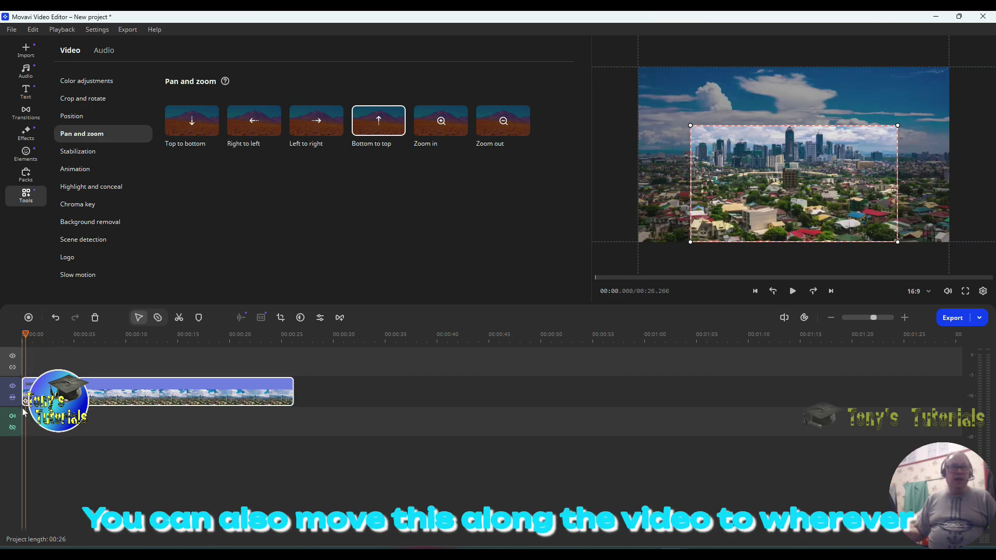
pyautogui.moveTo(33, 401); pyautogui.dragTo(141, 412)
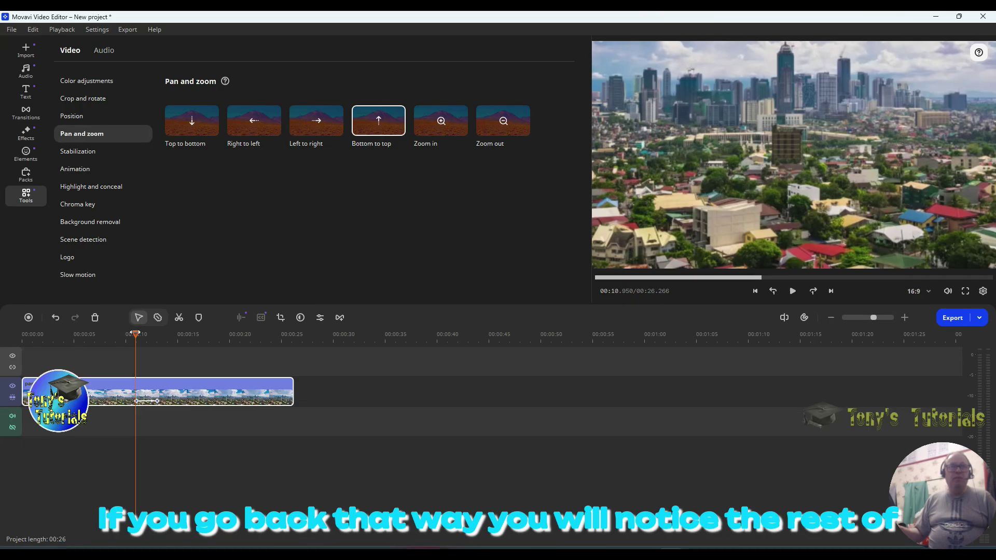
pyautogui.moveTo(137, 334); pyautogui.dragTo(28, 333)
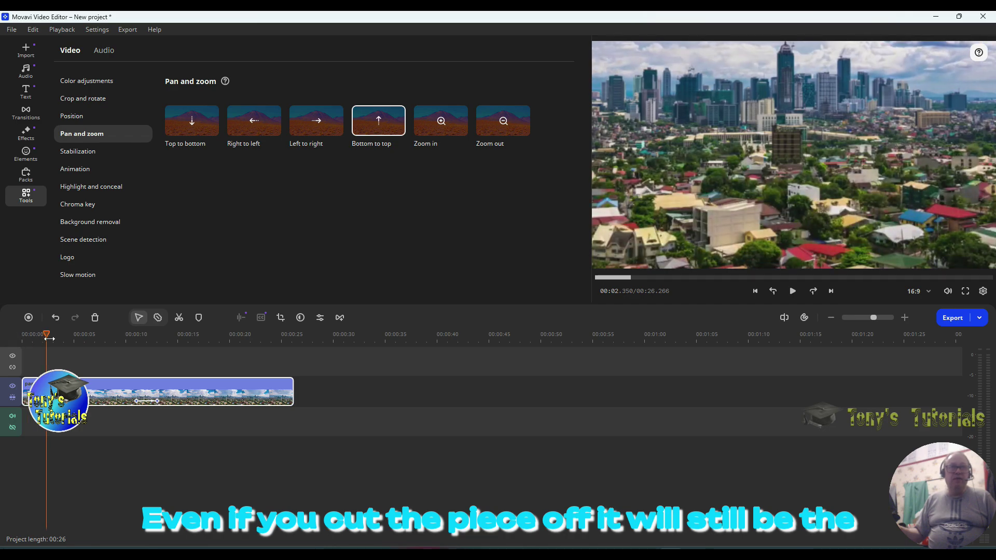
# Split the clip at about 3.5 and 22 seconds, put the front and back pieces on separate tracks above, and preview them.
pyautogui.click(179, 318)
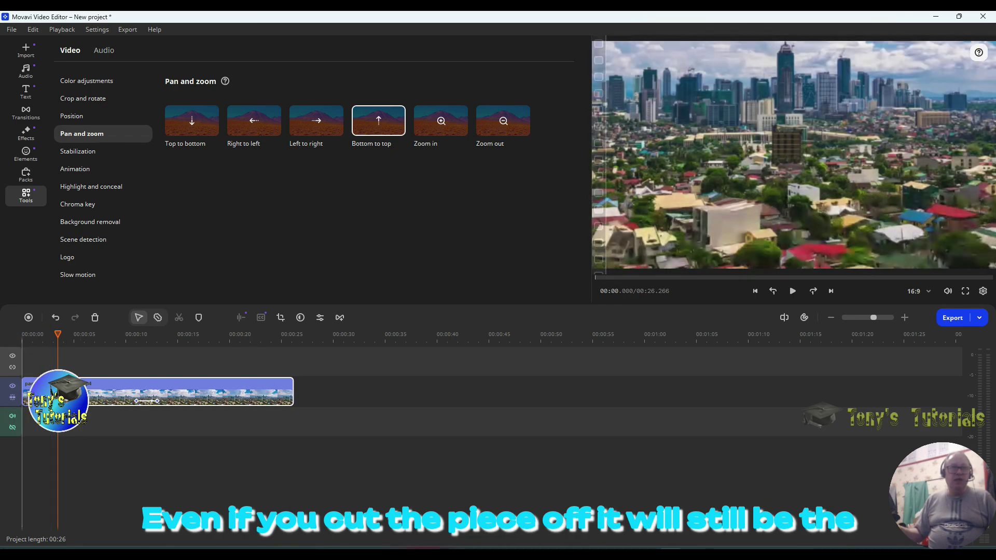
pyautogui.moveTo(108, 399); pyautogui.dragTo(34, 376)
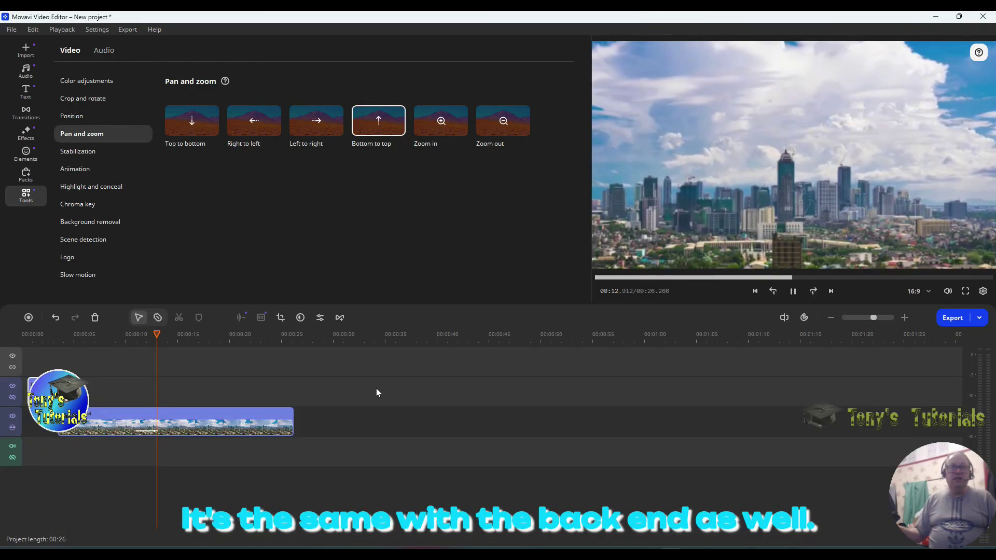
pyautogui.click(229, 341)
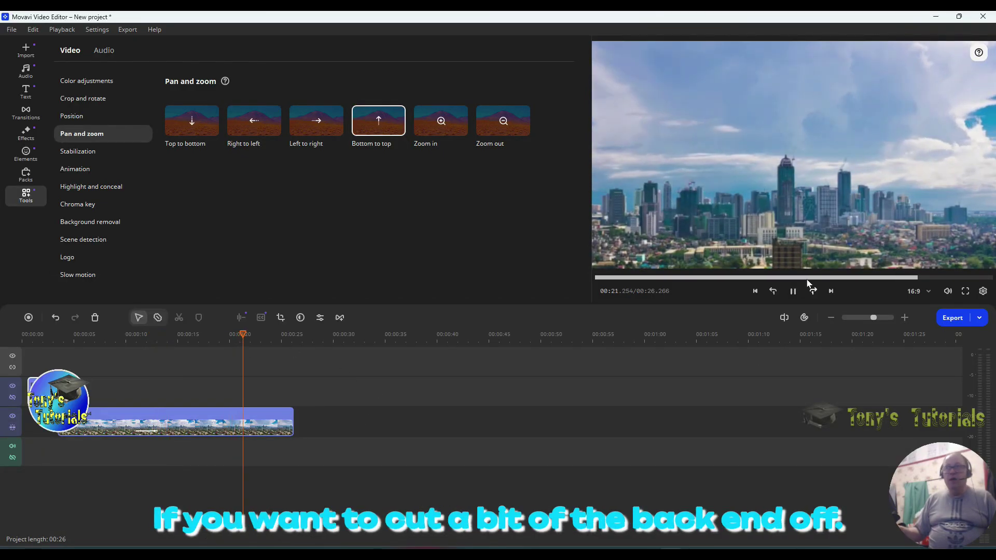
pyautogui.click(792, 291)
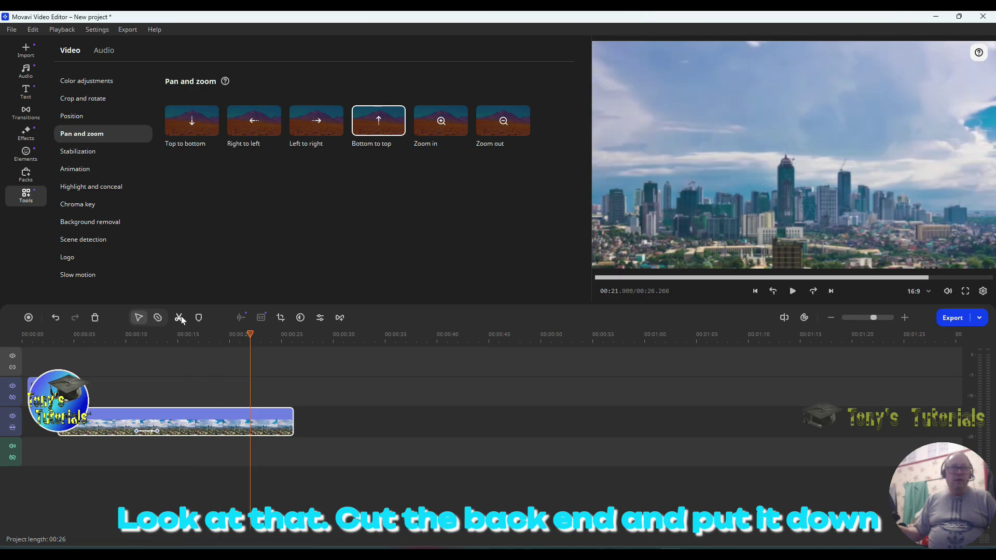
pyautogui.click(179, 317)
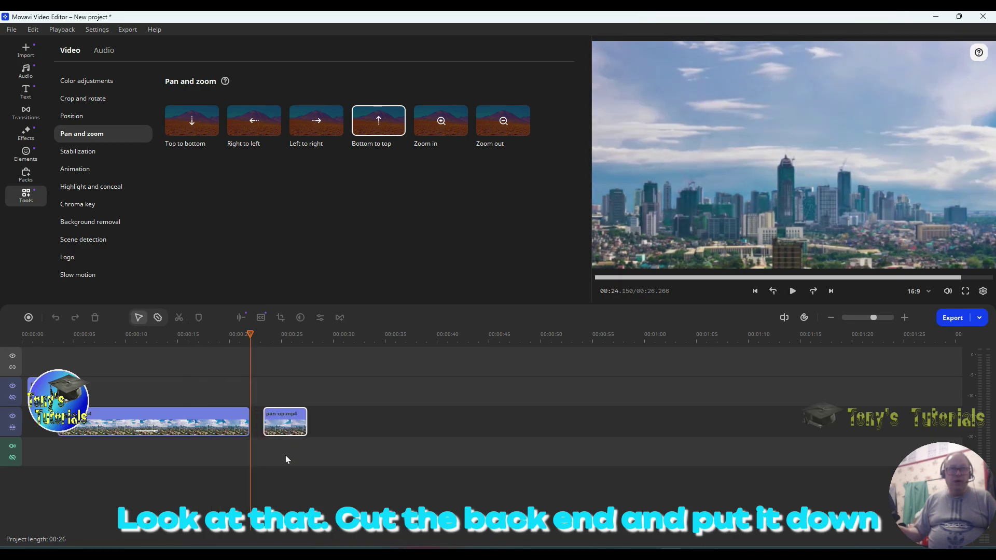
pyautogui.moveTo(286, 422); pyautogui.dragTo(299, 373)
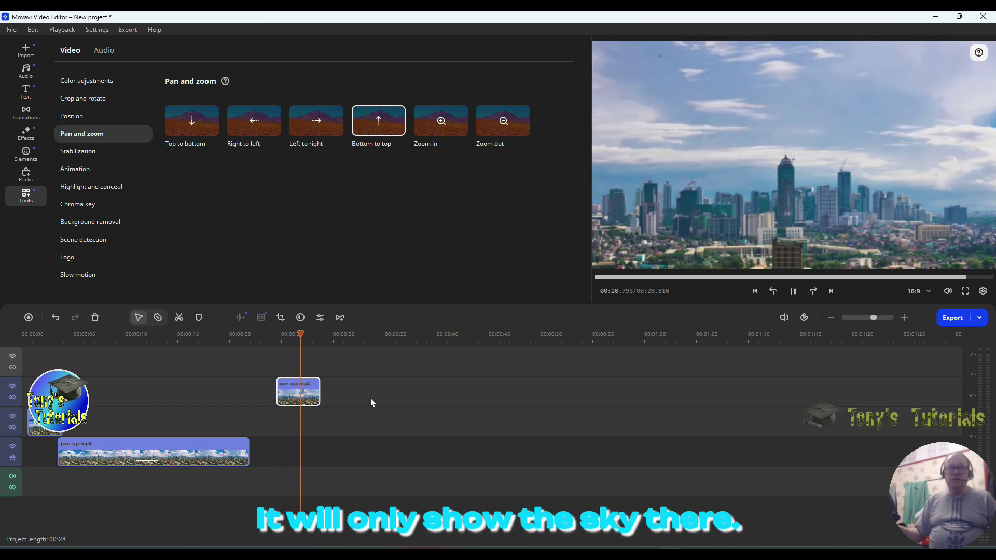
pyautogui.click(196, 335)
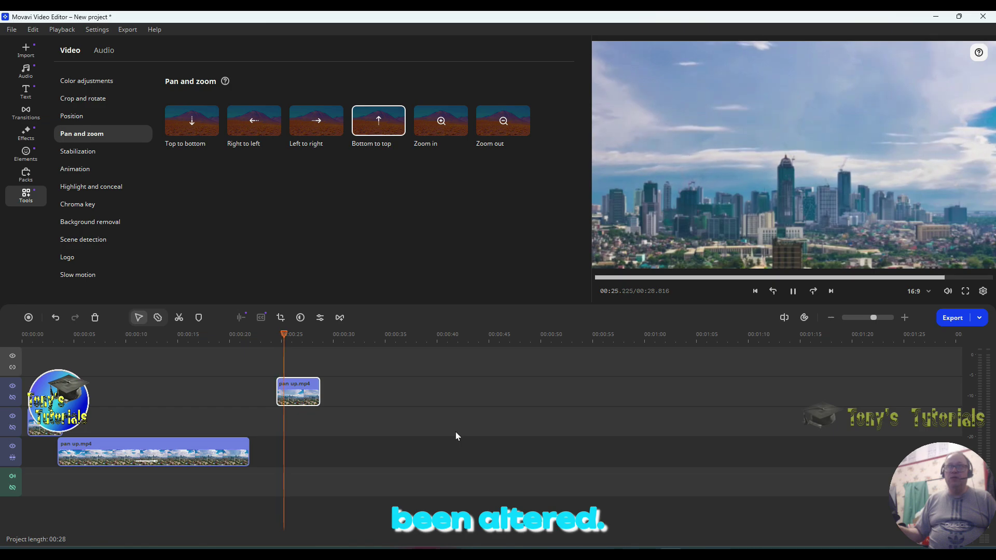
# Delete the cut-off back and front pieces and bring the remaining clip to the start of the timeline.
pyautogui.rightClick(297, 398)
pyautogui.click(324, 387)
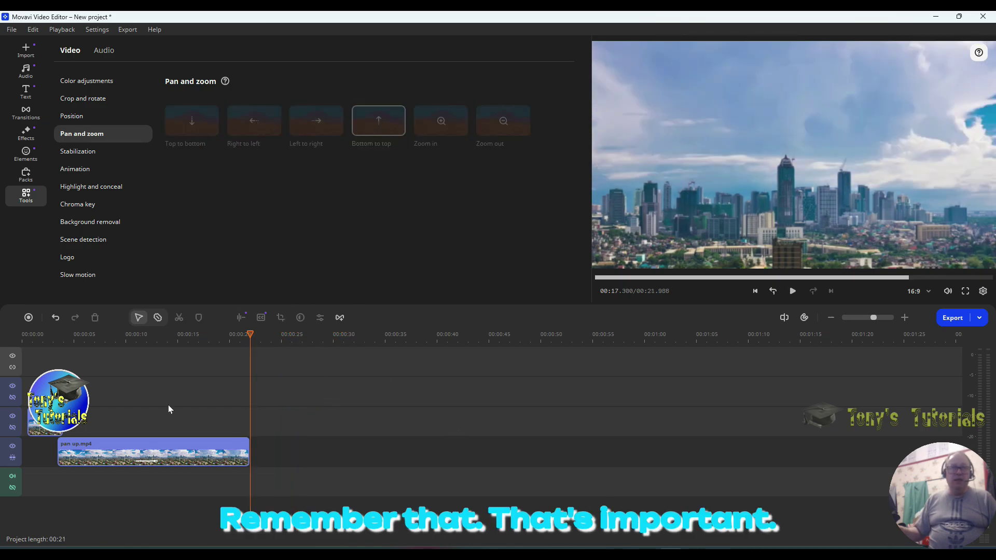
pyautogui.rightClick(48, 401)
pyautogui.click(215, 474)
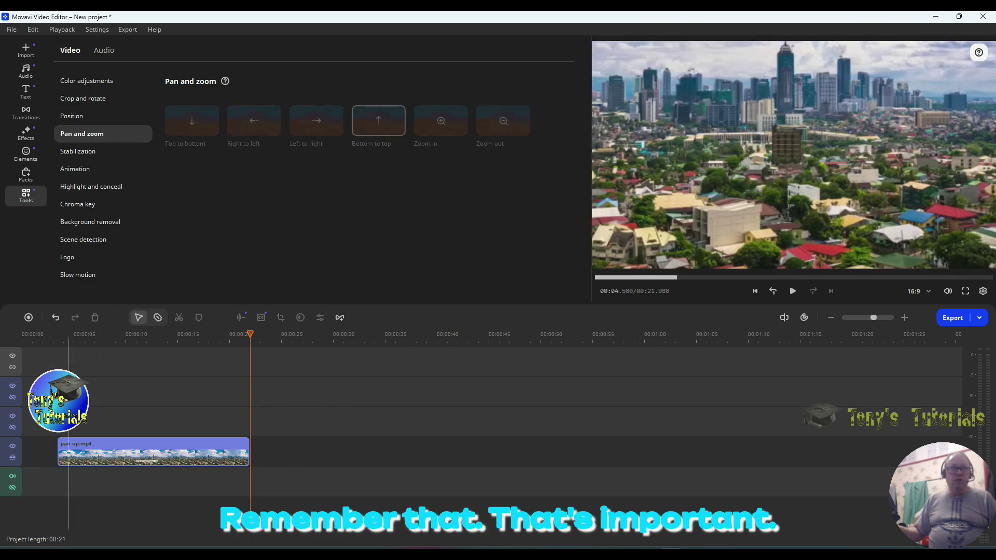
pyautogui.click(221, 461)
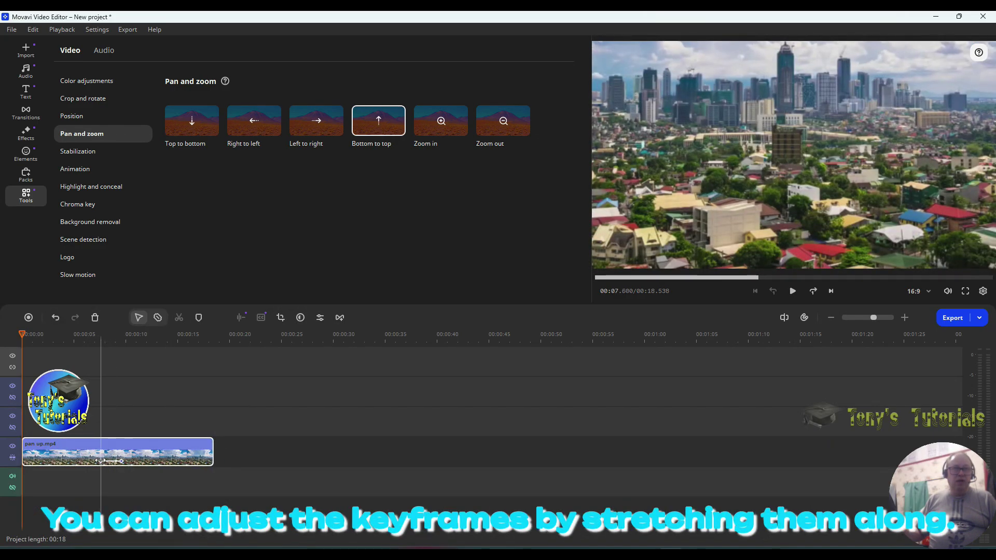
# Lengthen the pan by moving its beginning keyframe to about 3 seconds and ending keyframe to about 13 seconds, and preview it.
pyautogui.moveTo(102, 461); pyautogui.dragTo(82, 460)
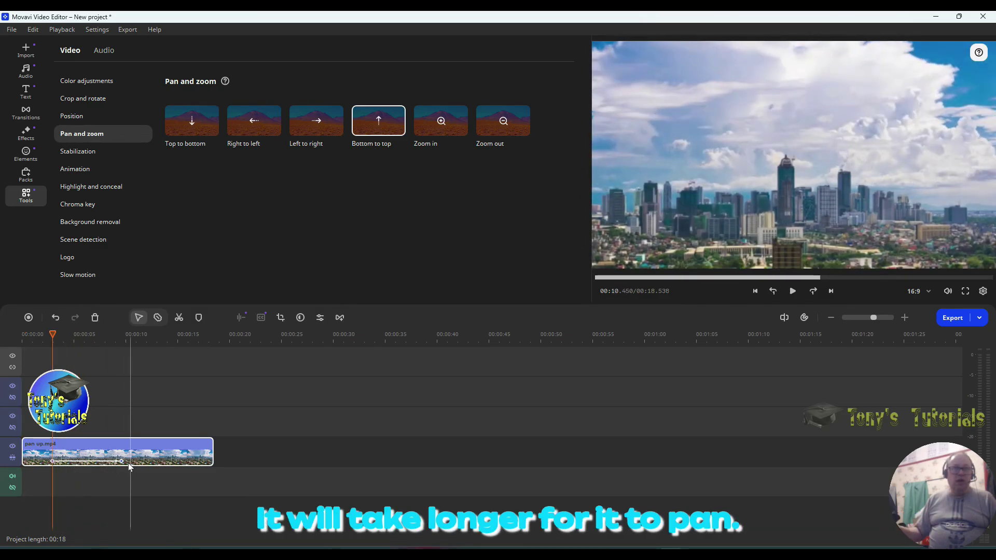
pyautogui.moveTo(120, 461); pyautogui.dragTo(156, 463)
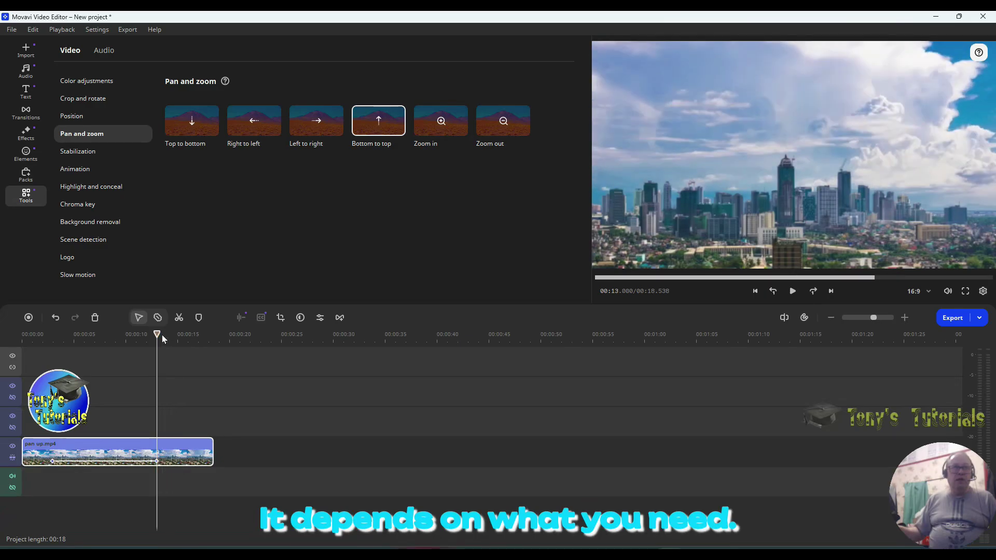
pyautogui.moveTo(162, 335); pyautogui.dragTo(22, 334)
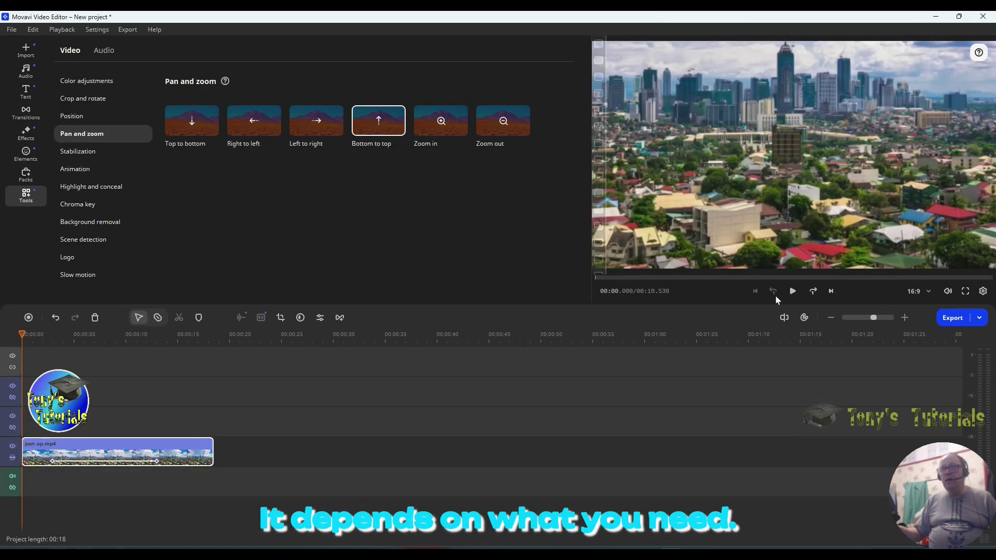
pyautogui.click(792, 291)
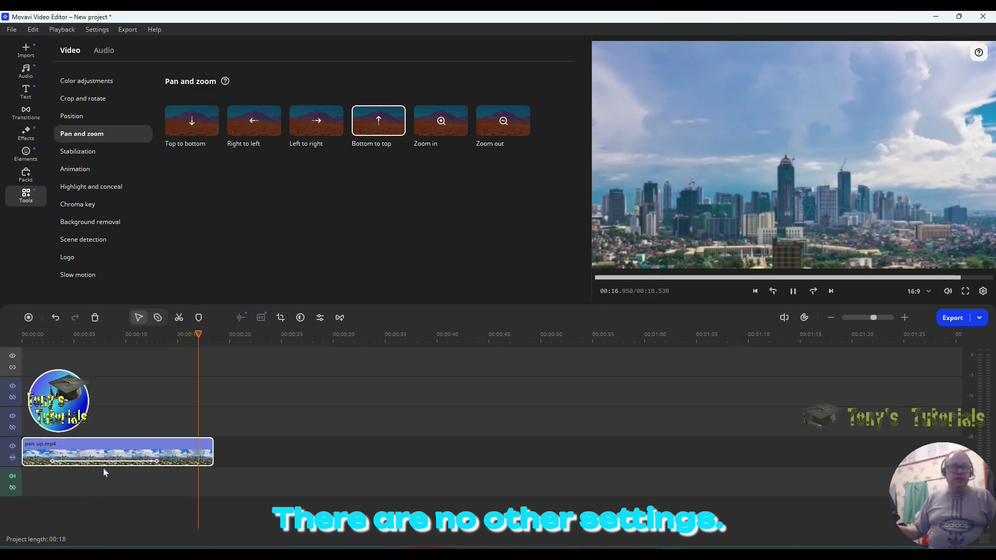
# Check whether the pan's keyframe line on the clip offers any settings of its own.
pyautogui.rightClick(122, 461)
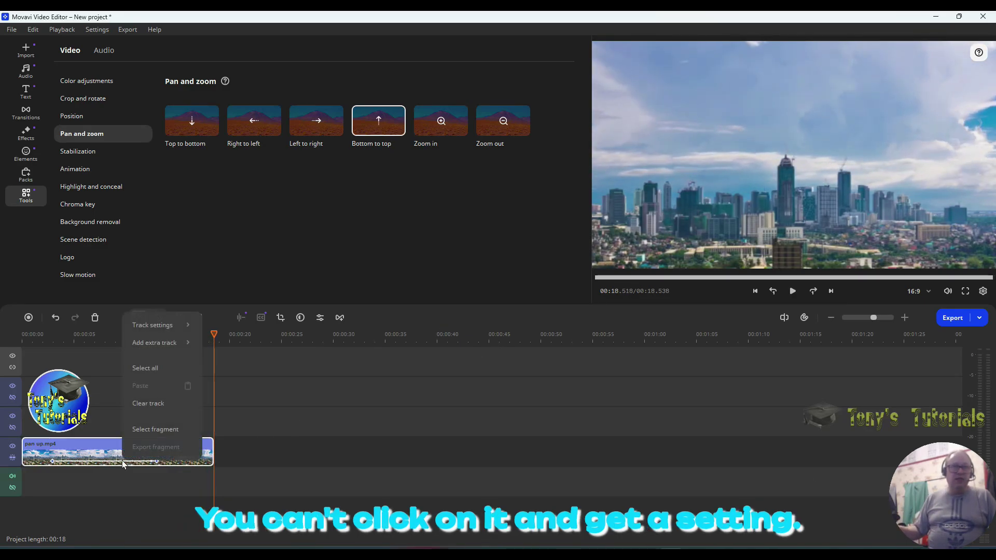
pyautogui.click(79, 458)
pyautogui.click(78, 458)
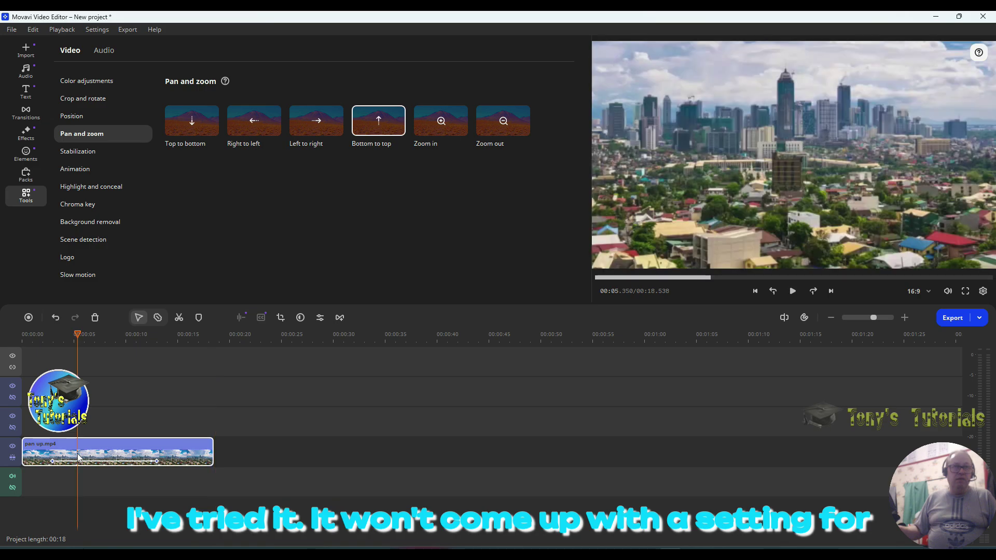
pyautogui.rightClick(90, 462)
pyautogui.press('Escape')
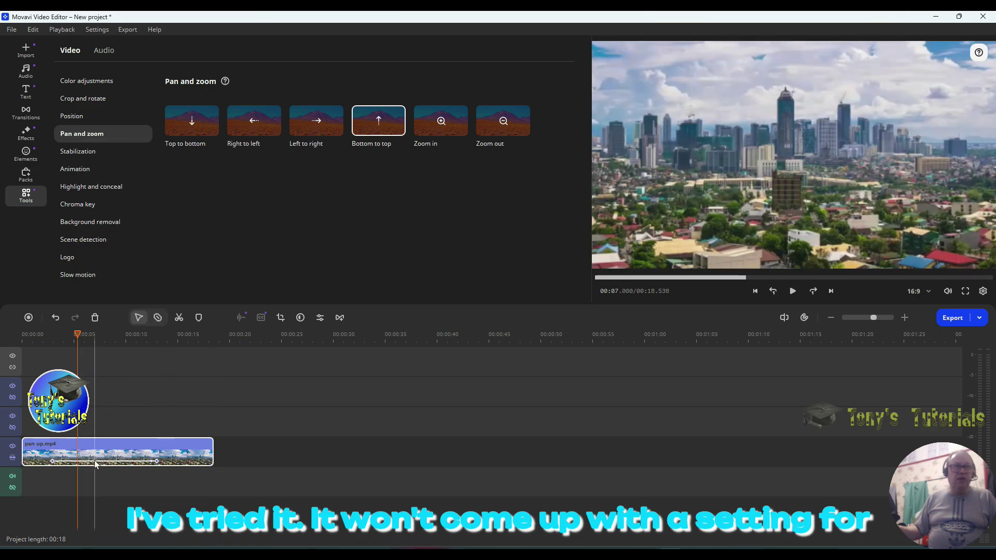
pyautogui.rightClick(95, 463)
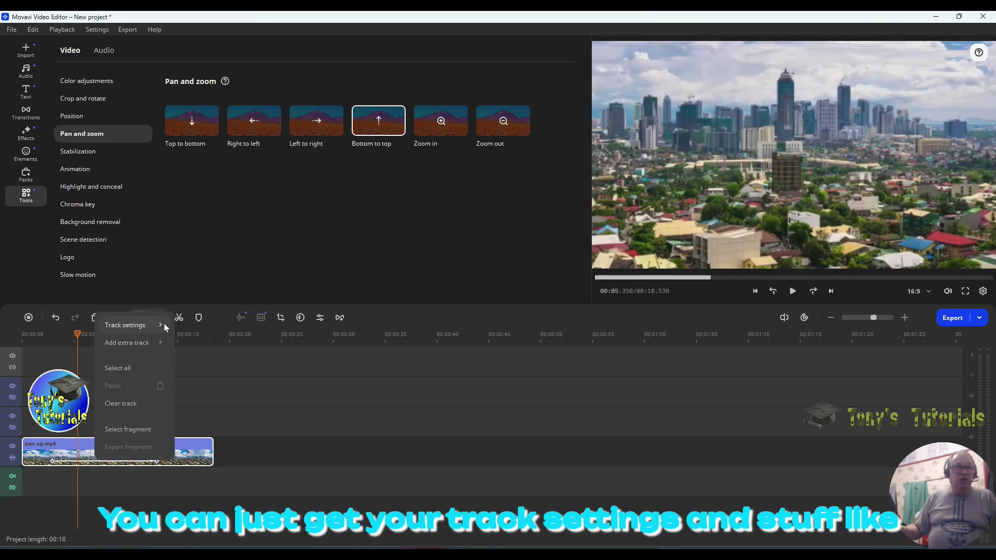
pyautogui.click(144, 369)
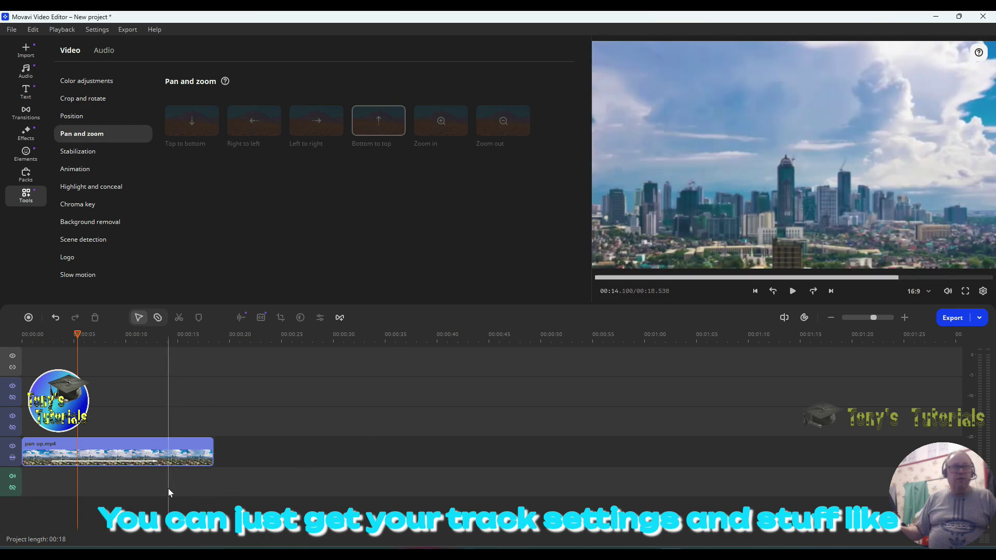
# Delete the pan up.mp4 clip from the timeline and add pan down.mp4 at the start of the timeline instead.
pyautogui.rightClick(172, 444)
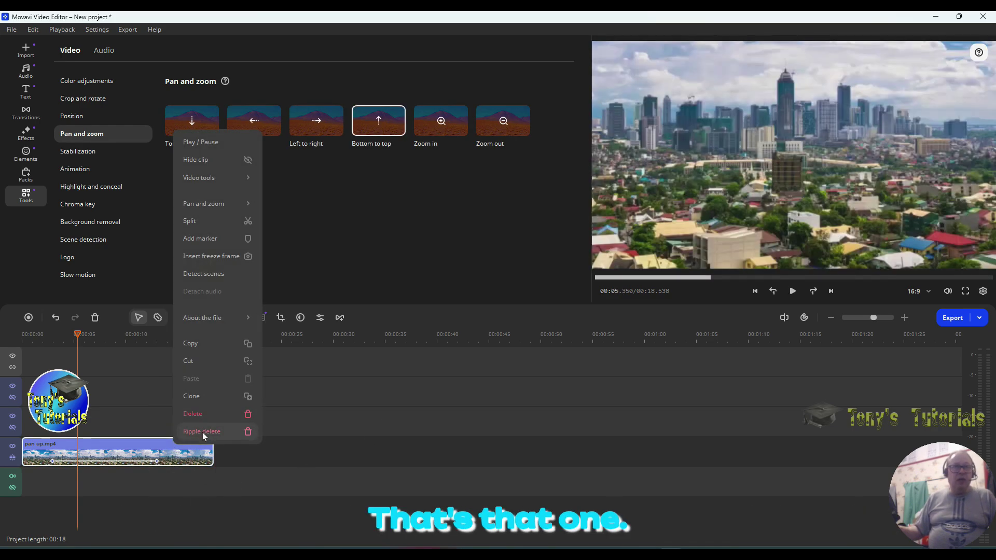
pyautogui.click(203, 415)
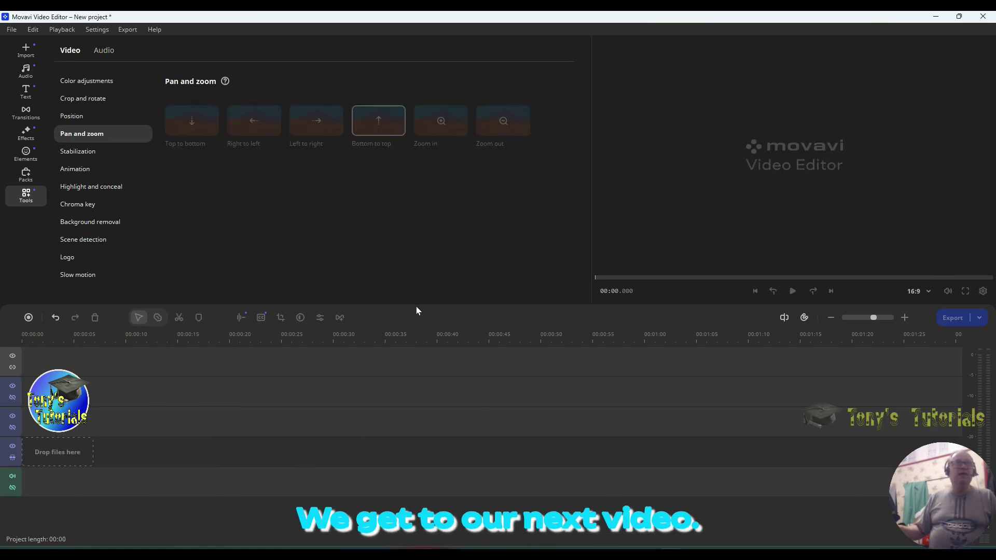
pyautogui.click(27, 54)
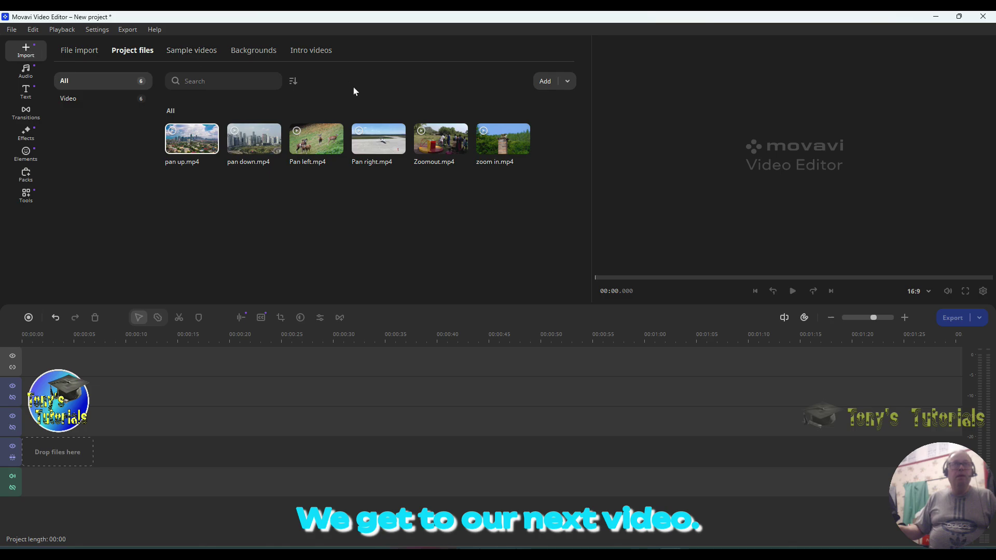
pyautogui.click(259, 148)
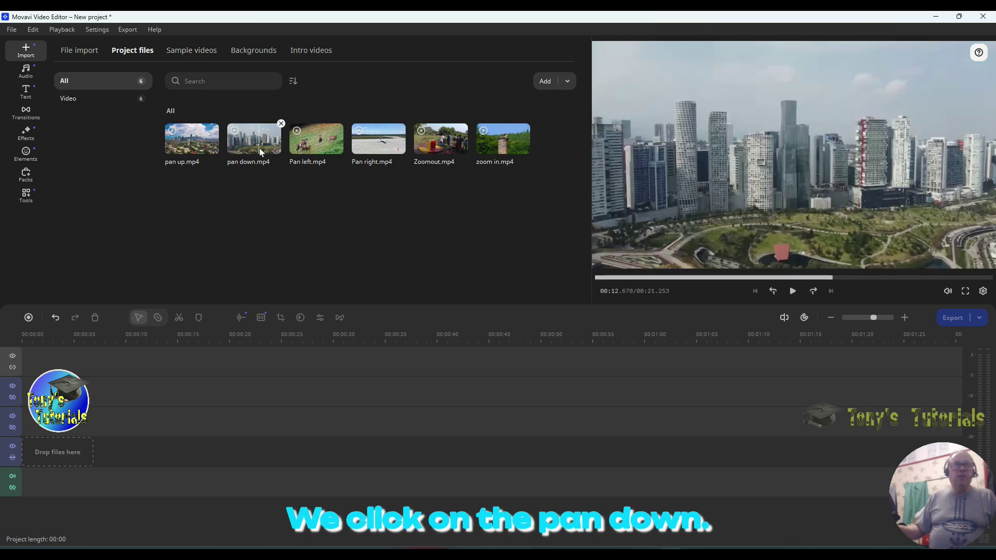
pyautogui.moveTo(260, 147); pyautogui.dragTo(28, 417)
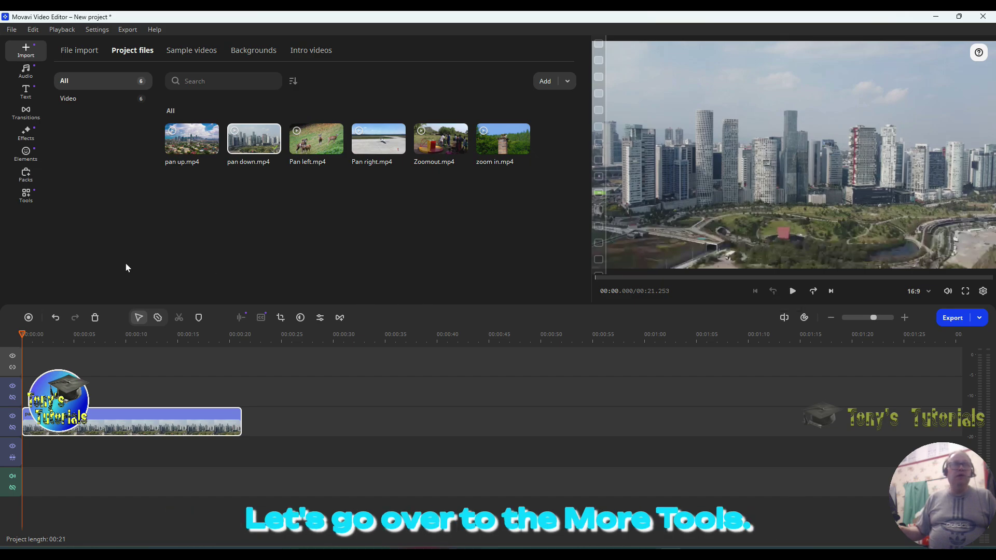
# Apply the Top to bottom preset at about 7.5 seconds into the pan down.mp4 clip and preview it from the start.
pyautogui.click(19, 202)
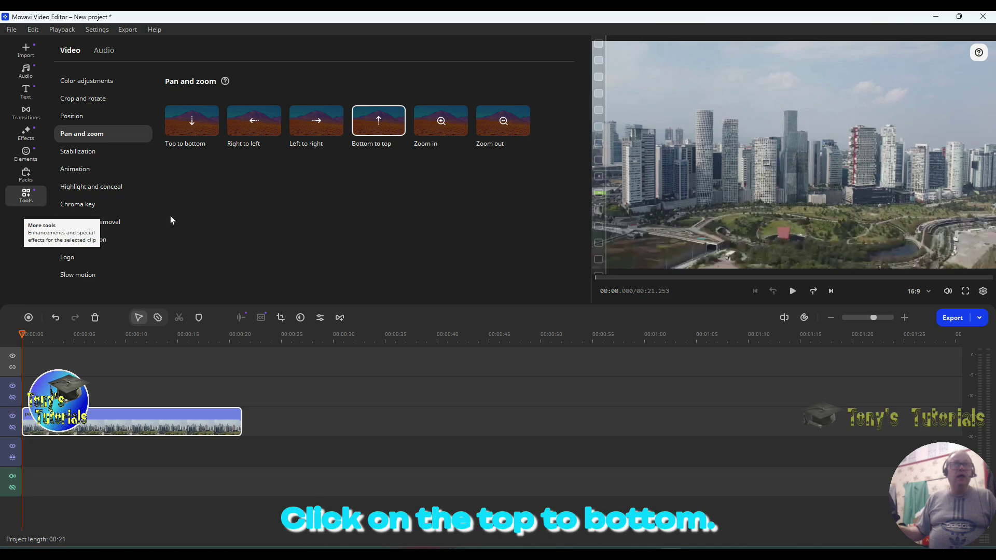
pyautogui.click(192, 124)
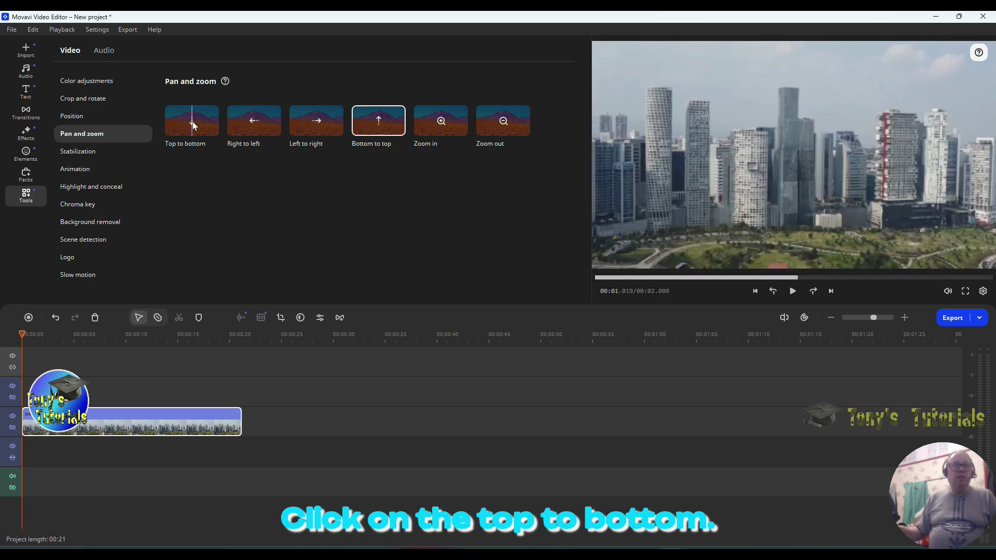
pyautogui.moveTo(191, 126); pyautogui.dragTo(99, 422)
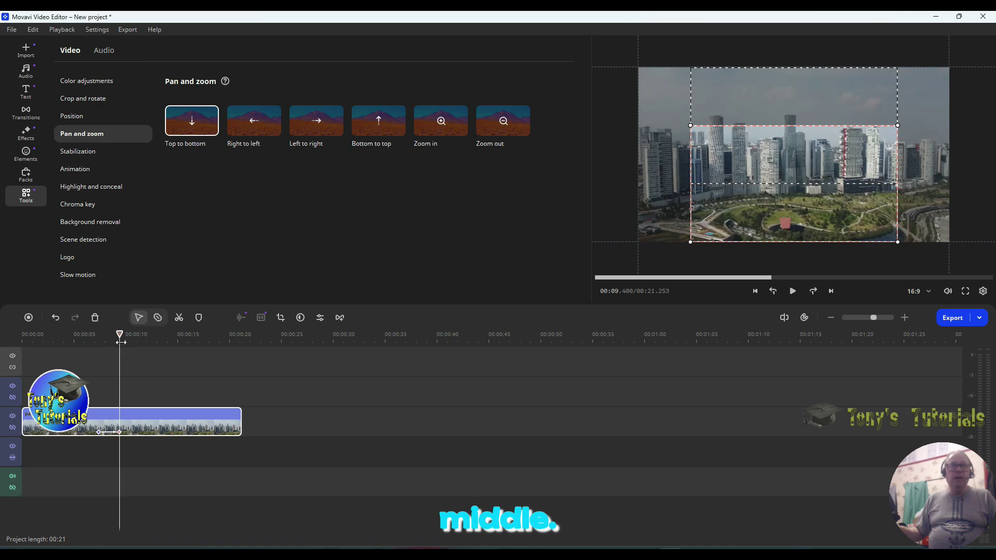
pyautogui.moveTo(120, 343); pyautogui.dragTo(18, 342)
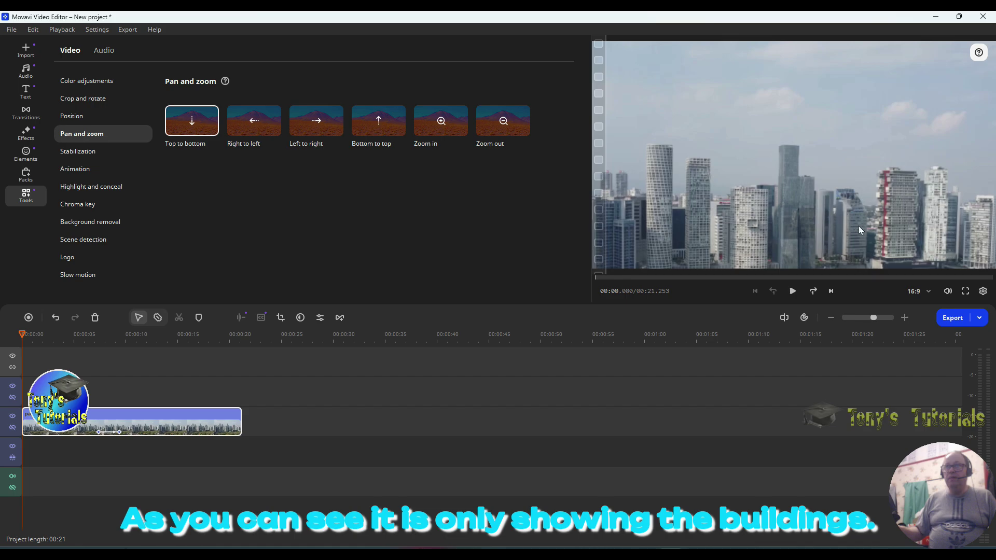
pyautogui.click(793, 292)
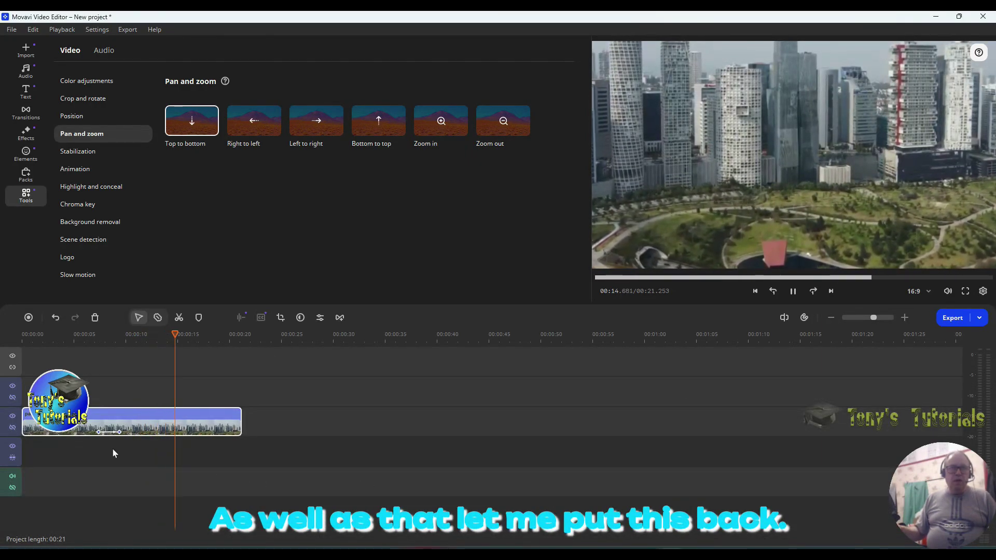
pyautogui.click(786, 291)
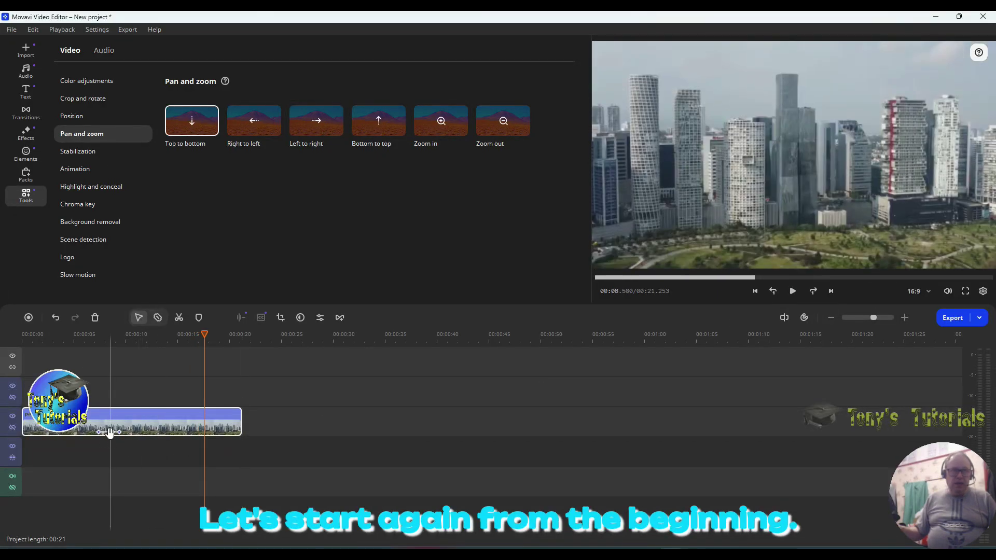
# Move the top-to-bottom pan to about 2.5 seconds, add a Bottom to top pan at about 12.5 seconds, and preview the clip.
pyautogui.moveTo(110, 433); pyautogui.dragTo(48, 432)
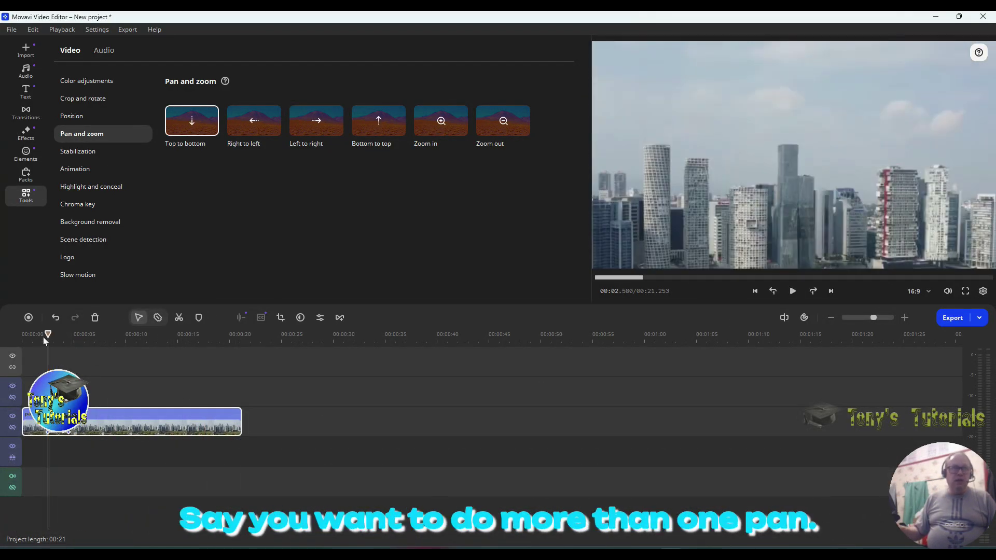
pyautogui.moveTo(35, 334); pyautogui.dragTo(23, 334)
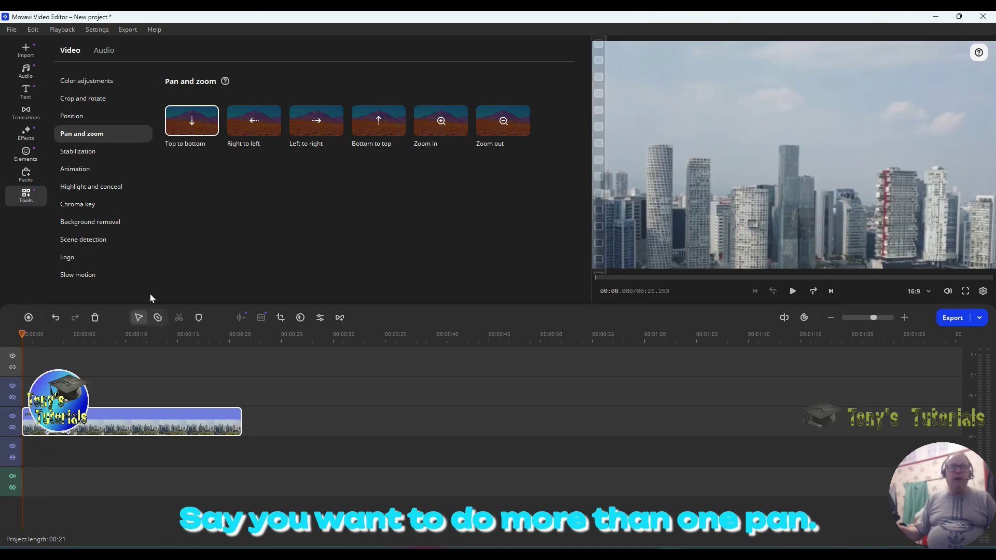
pyautogui.moveTo(388, 124); pyautogui.dragTo(154, 435)
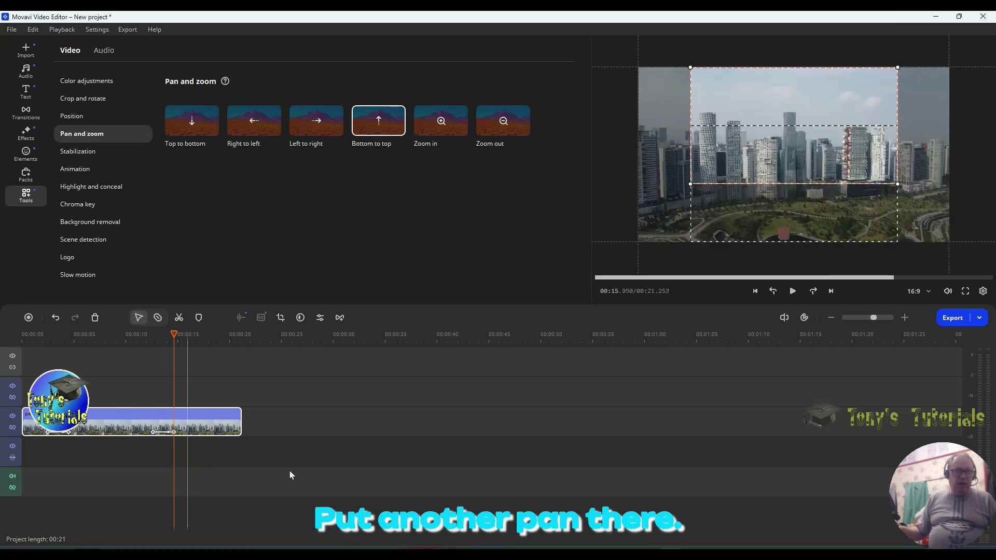
pyautogui.click(23, 340)
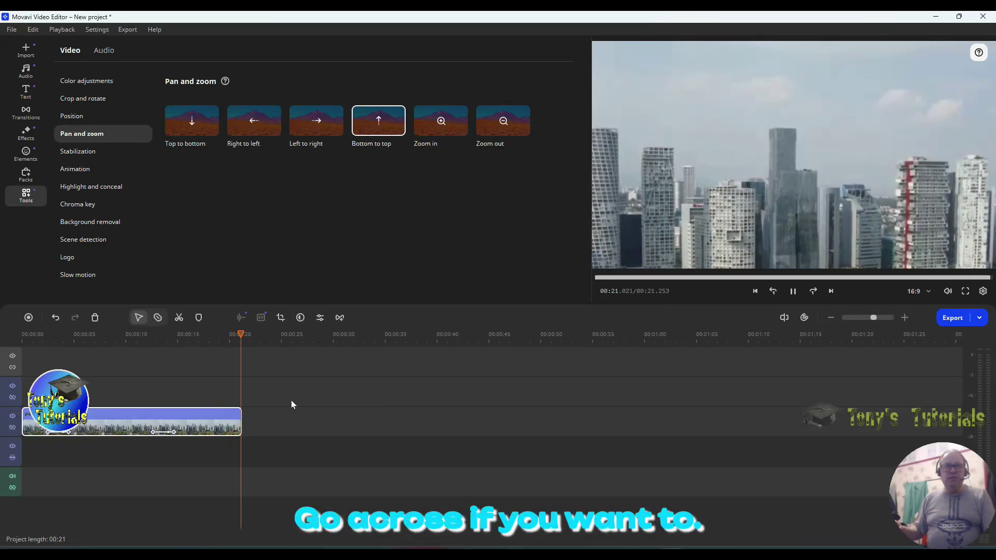
# Delete the pan down.mp4 clip from the timeline and add Pan left.mp4 at the start instead.
pyautogui.rightClick(182, 414)
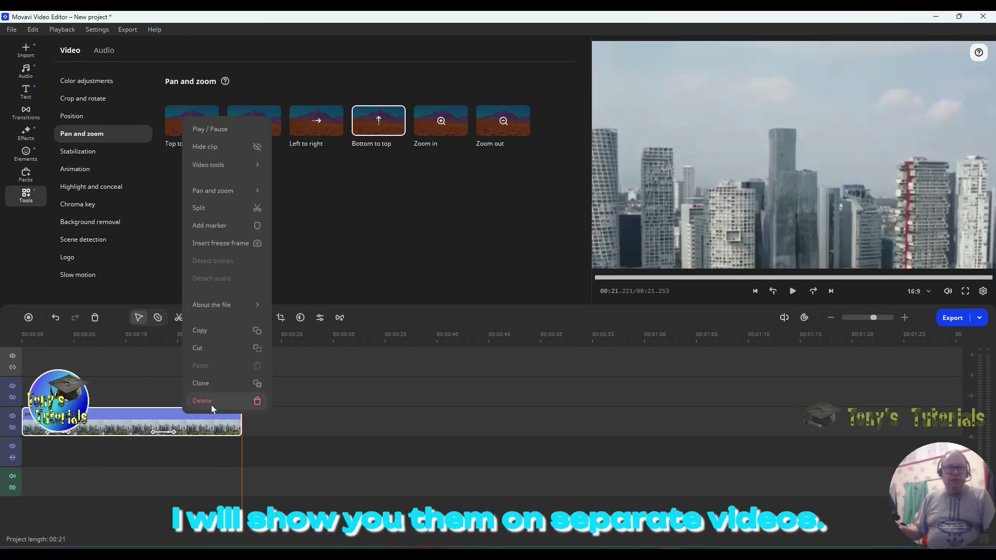
pyautogui.click(211, 404)
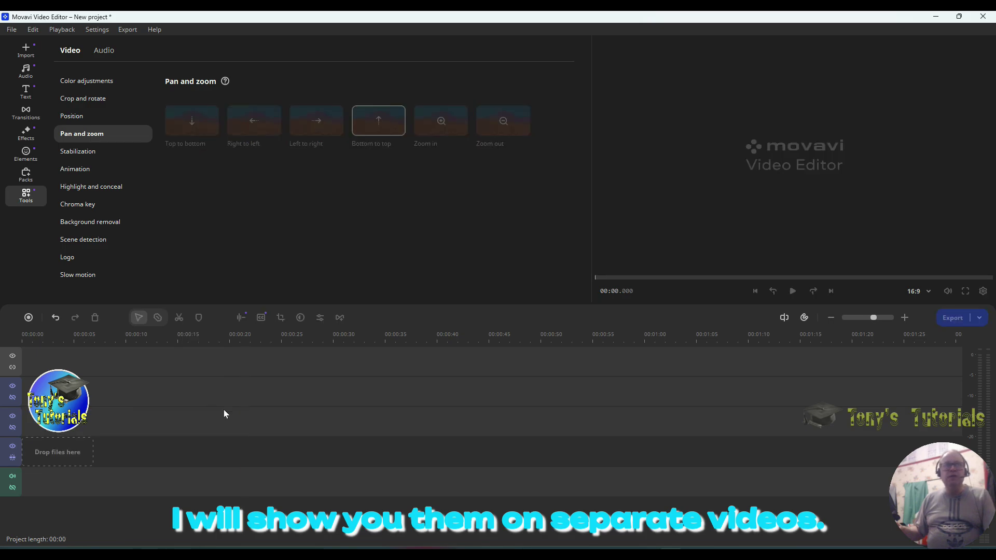
pyautogui.click(28, 50)
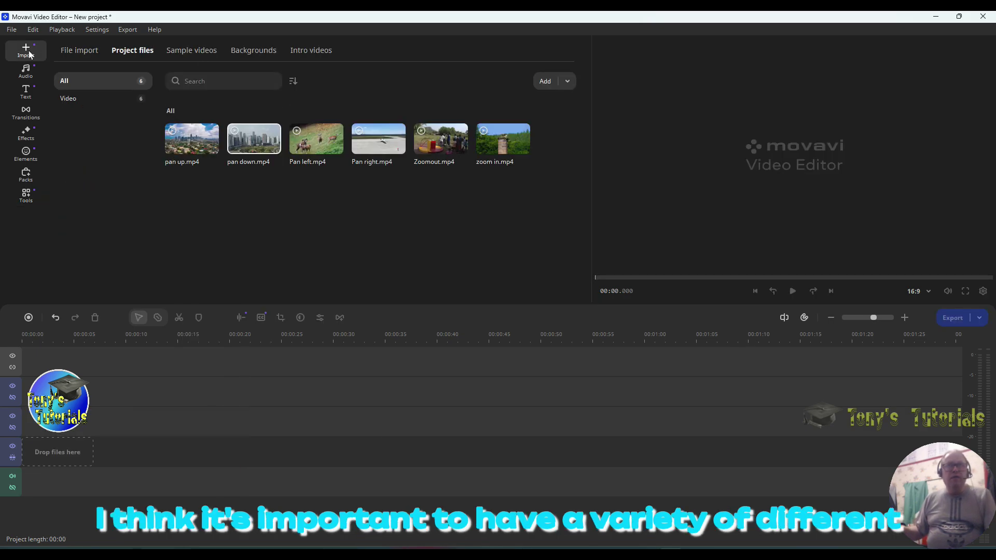
pyautogui.moveTo(318, 148); pyautogui.dragTo(63, 438)
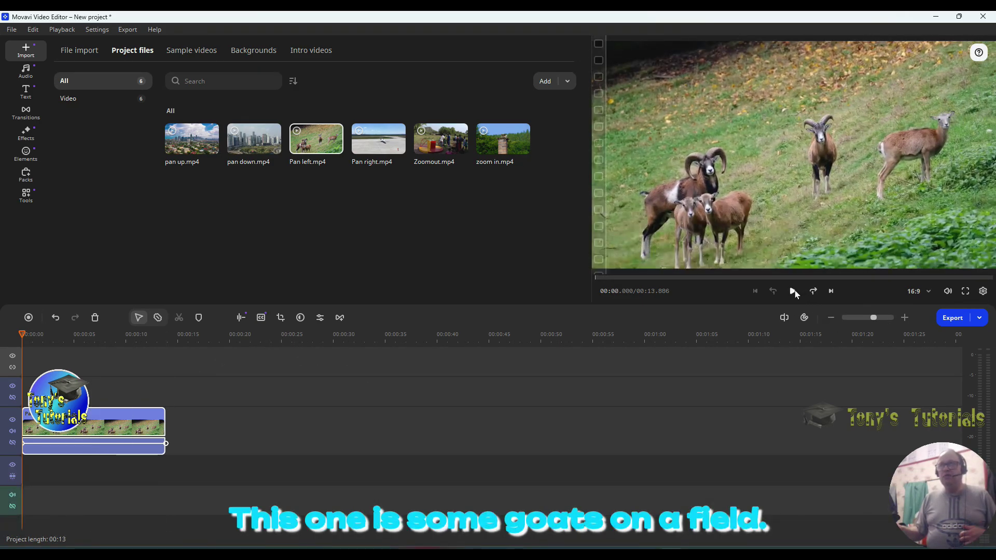
# Preview the Pan left.mp4 clip, return to its start, and apply the Right to left preset about 5.5 seconds into it.
pyautogui.click(793, 291)
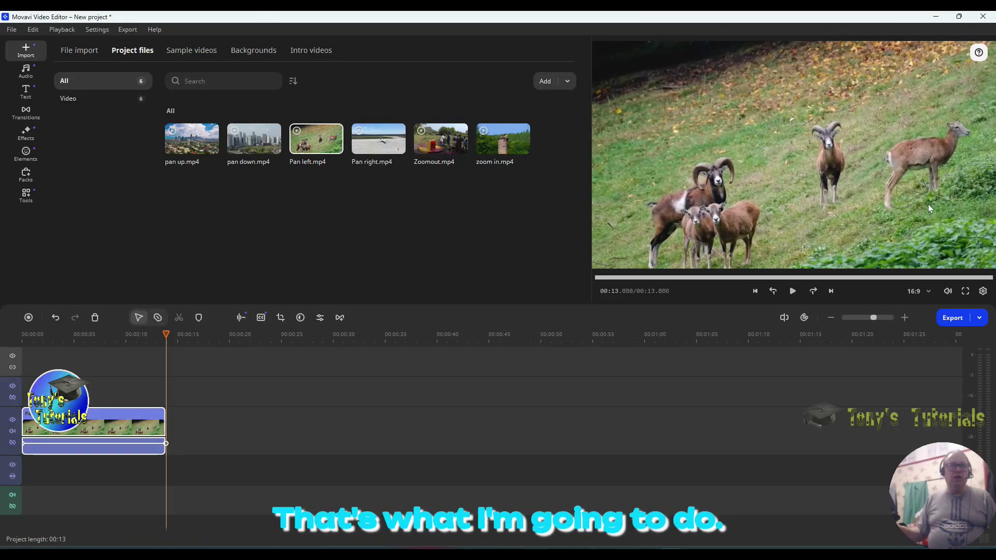
pyautogui.click(165, 335)
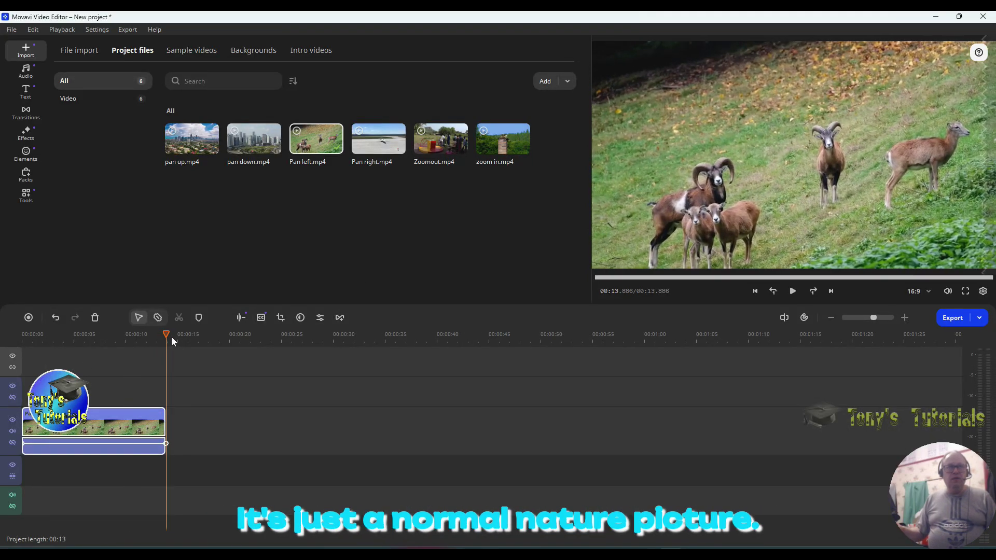
pyautogui.moveTo(167, 334); pyautogui.dragTo(21, 335)
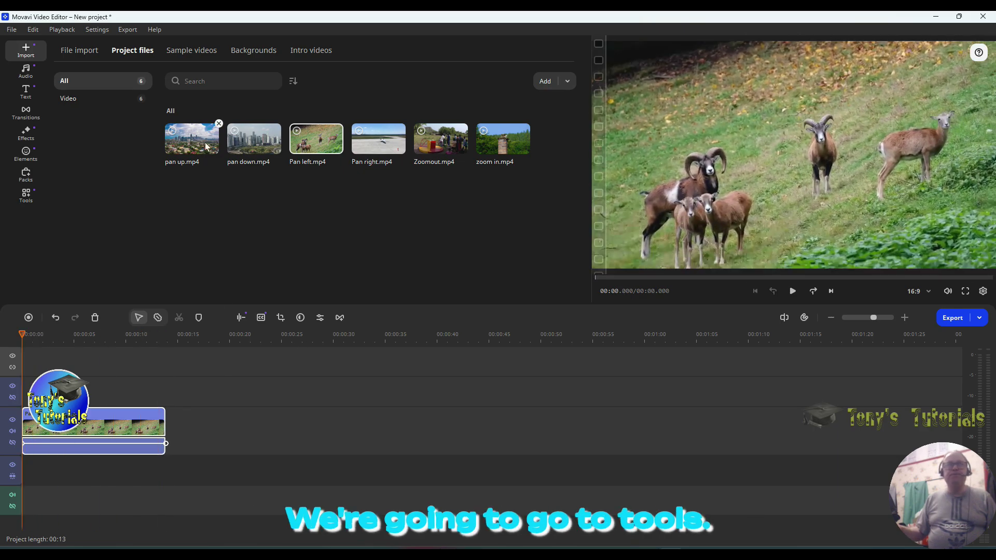
pyautogui.click(26, 197)
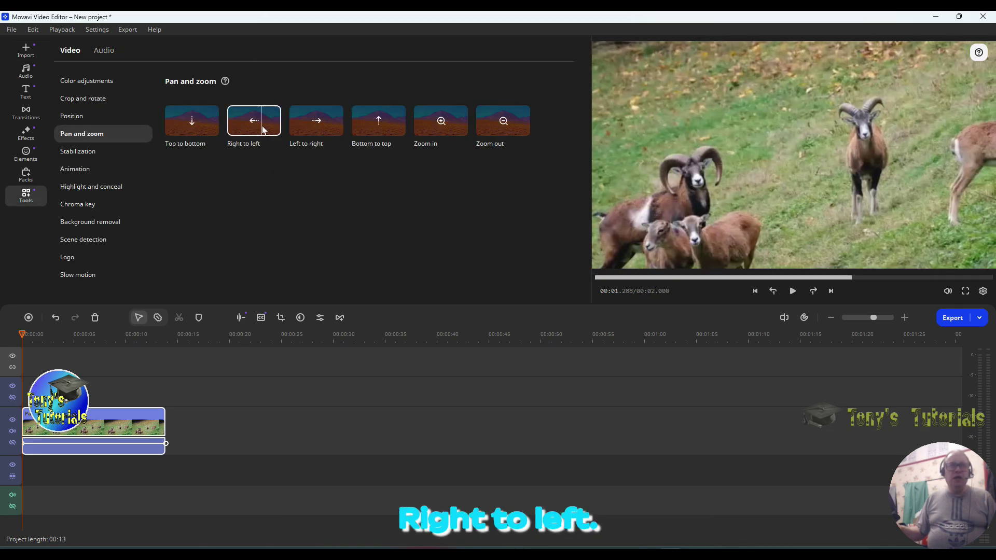
pyautogui.moveTo(263, 126); pyautogui.dragTo(75, 430)
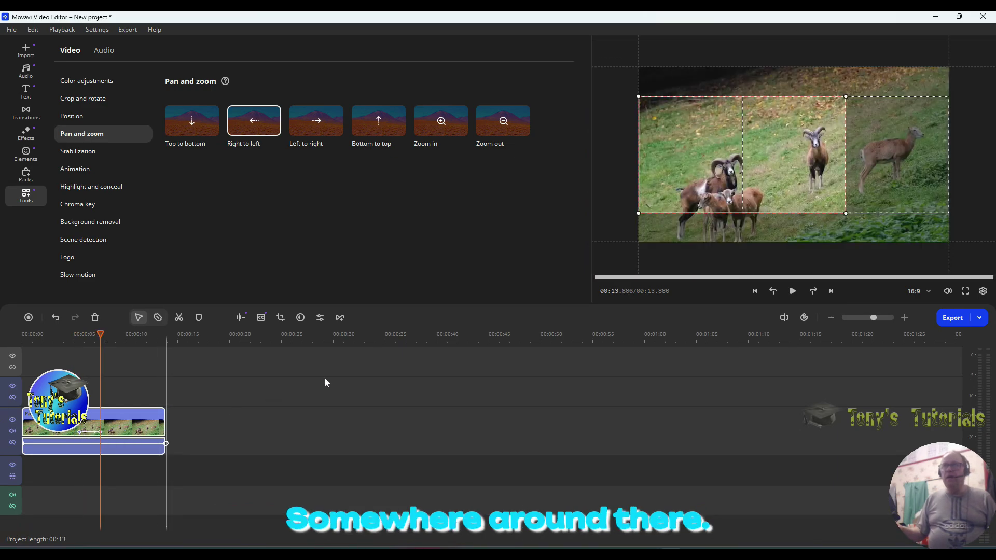
# At the pan's beginning keyframe, shrink the frame tightly around the two animals on the right of the picture.
pyautogui.click(78, 433)
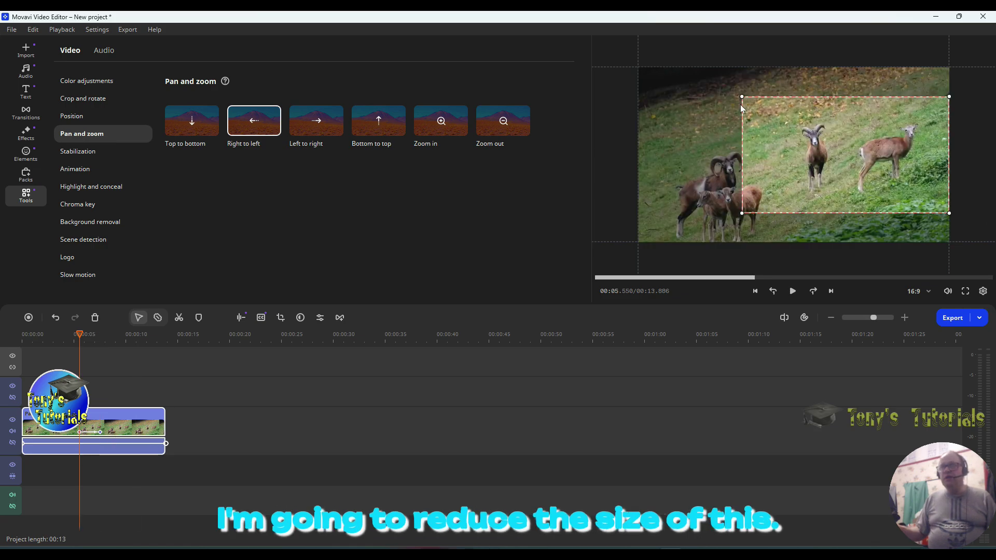
pyautogui.moveTo(741, 97); pyautogui.dragTo(772, 110)
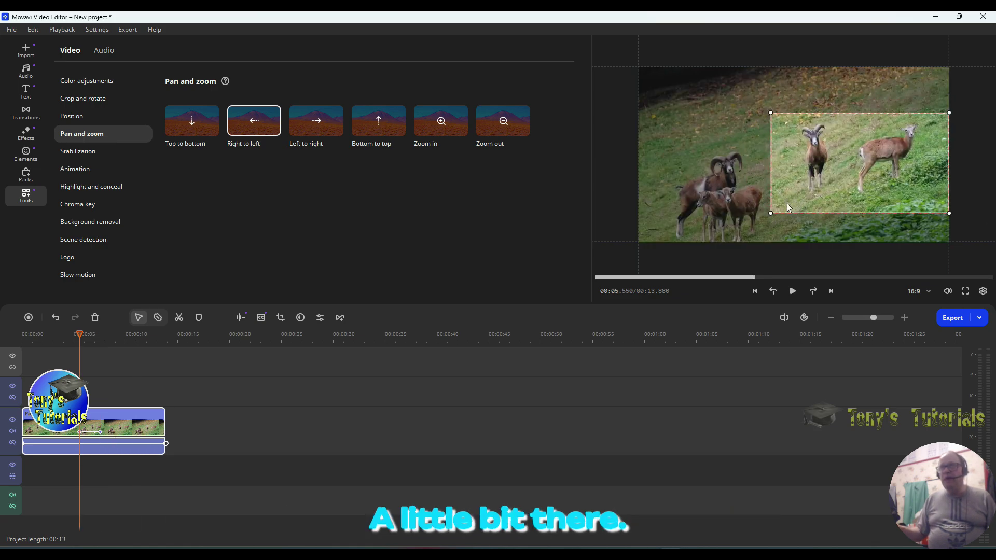
pyautogui.moveTo(771, 213); pyautogui.dragTo(791, 201)
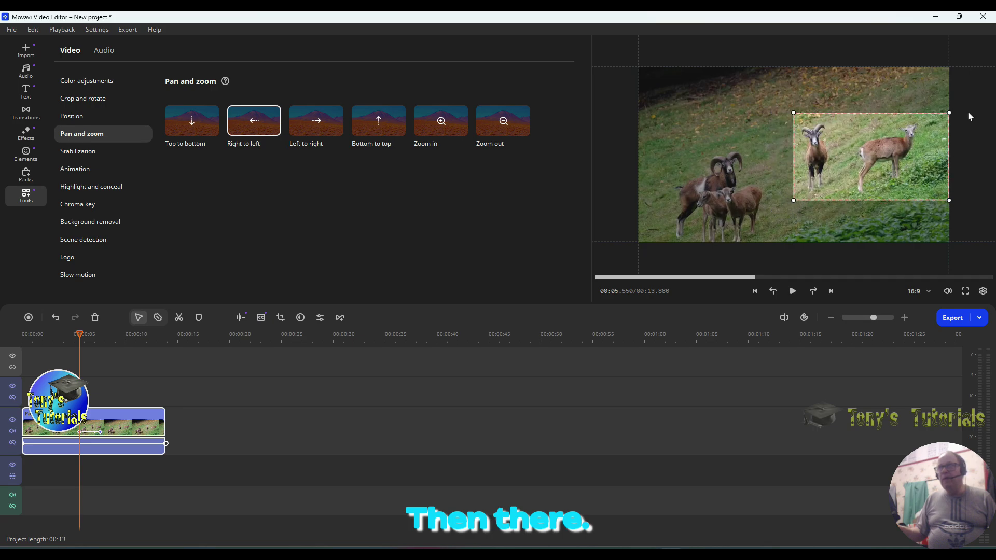
pyautogui.moveTo(951, 112); pyautogui.dragTo(936, 111)
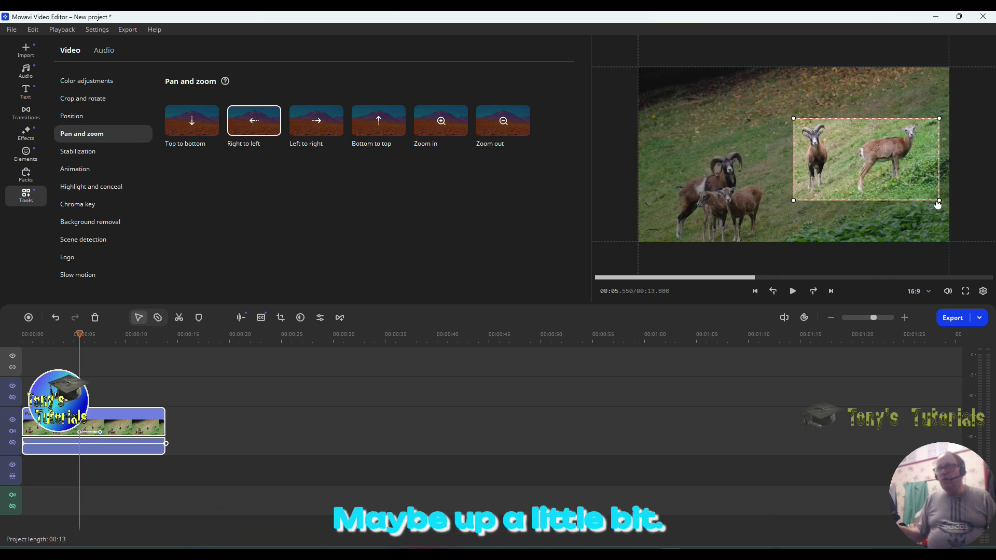
pyautogui.moveTo(938, 205); pyautogui.dragTo(931, 199)
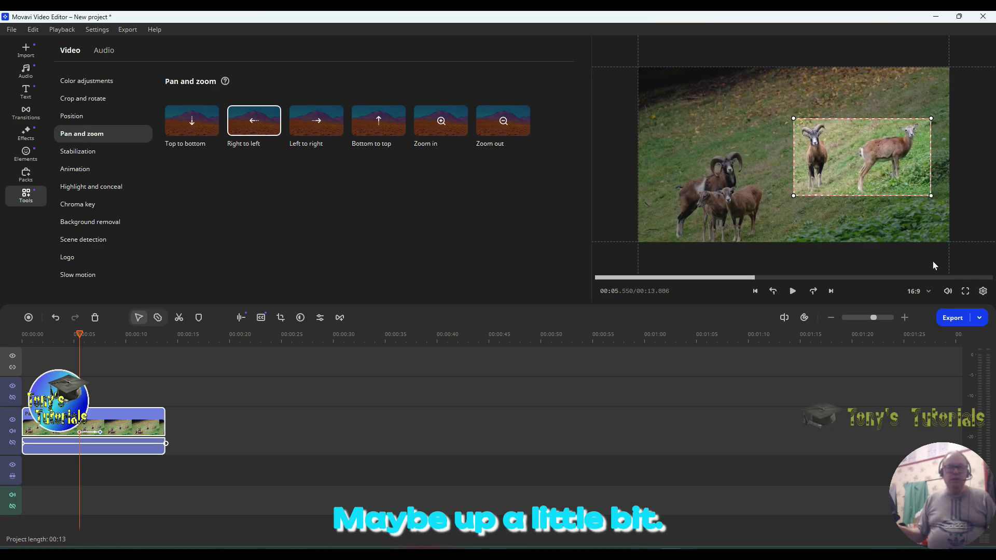
# At the pan's ending keyframe, lay the frame over the beginning frame and resize it to match.
pyautogui.click(100, 432)
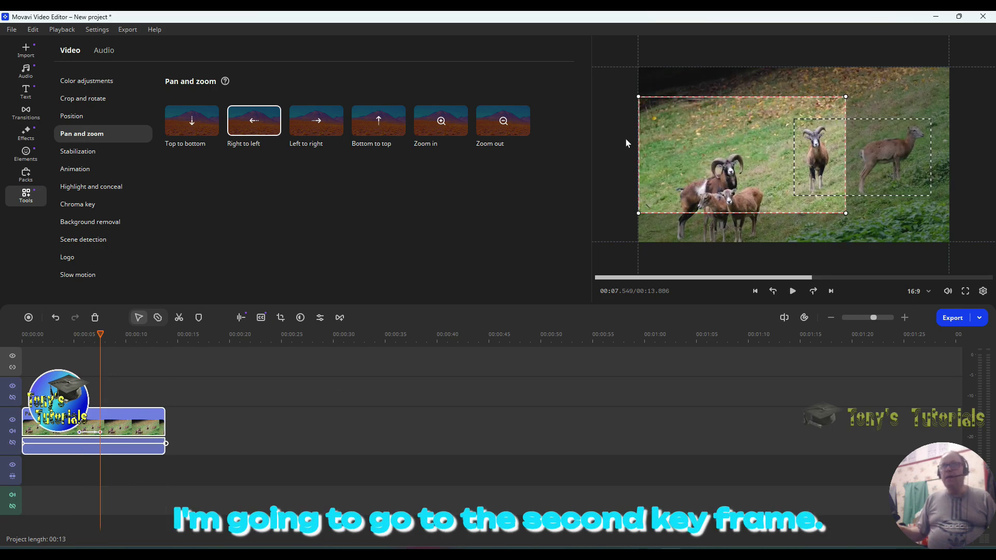
pyautogui.moveTo(662, 124); pyautogui.dragTo(796, 193)
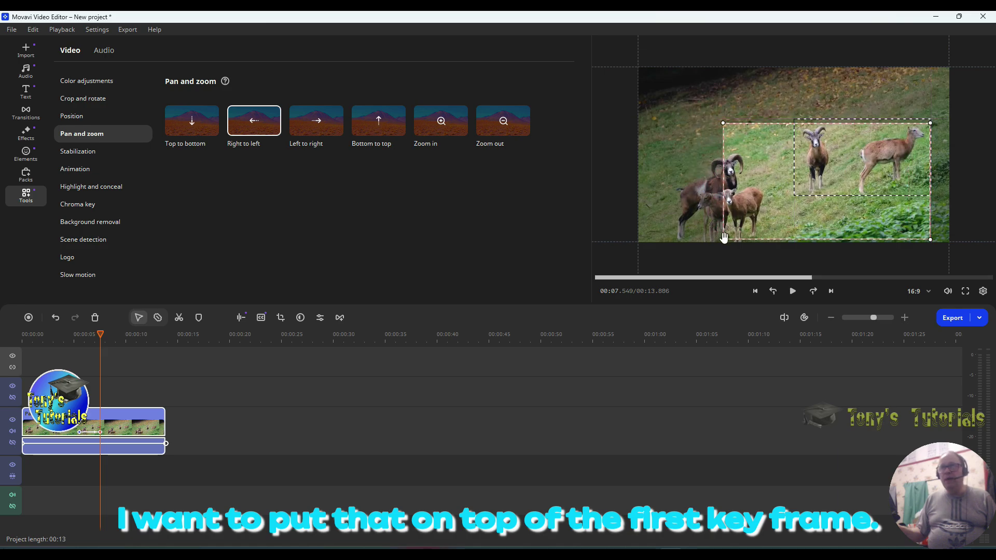
pyautogui.moveTo(723, 243); pyautogui.dragTo(777, 212)
pyautogui.moveTo(847, 147); pyautogui.dragTo(847, 144)
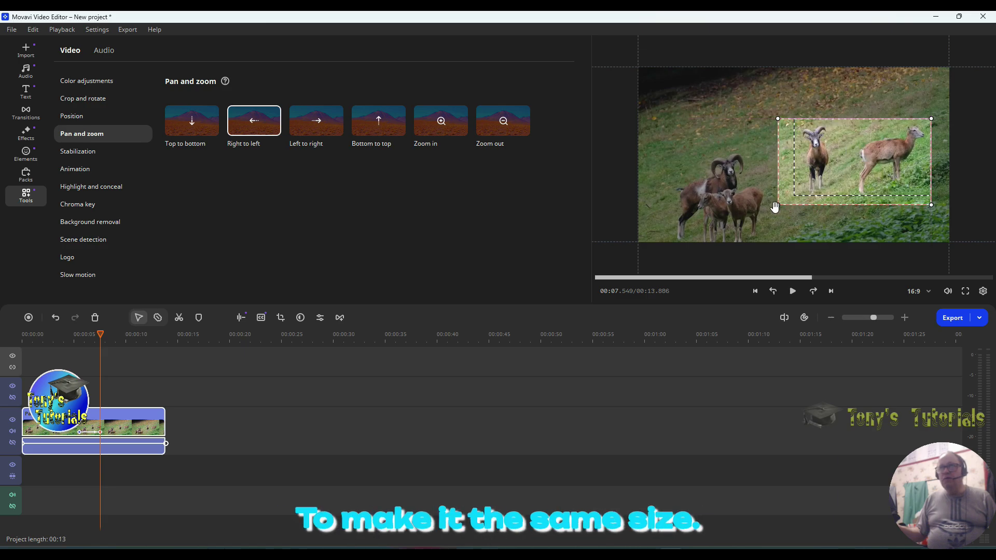
pyautogui.moveTo(778, 205); pyautogui.dragTo(794, 202)
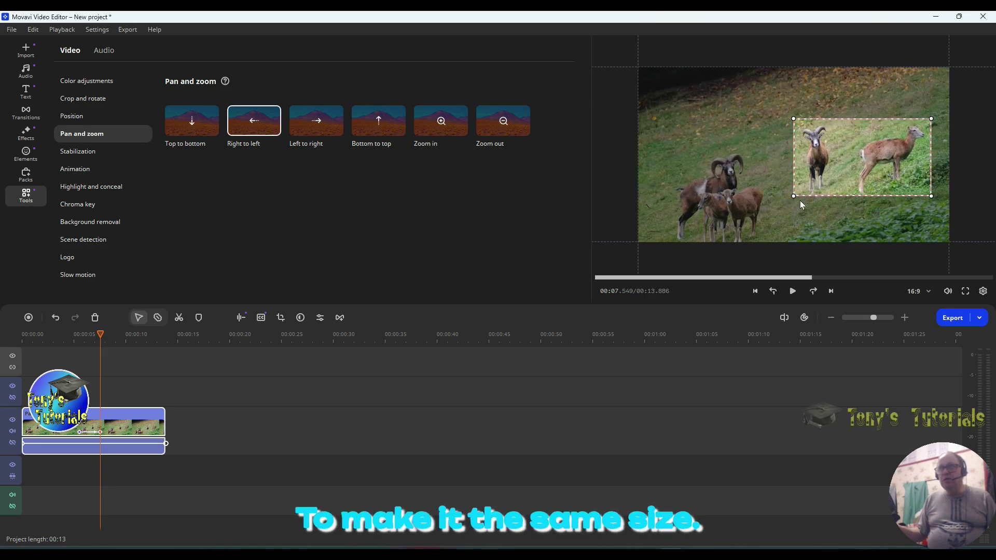
# Place the ending frame around the three animals on the left, enlarge it slightly, and preview the pan from the start.
pyautogui.moveTo(864, 158); pyautogui.dragTo(715, 188)
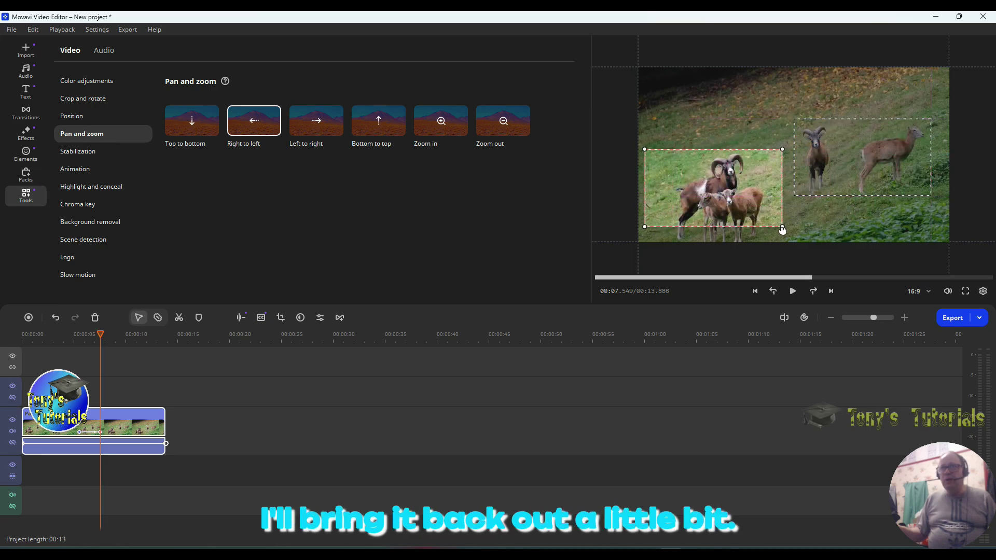
pyautogui.moveTo(783, 229); pyautogui.dragTo(794, 246)
pyautogui.moveTo(766, 204); pyautogui.dragTo(762, 207)
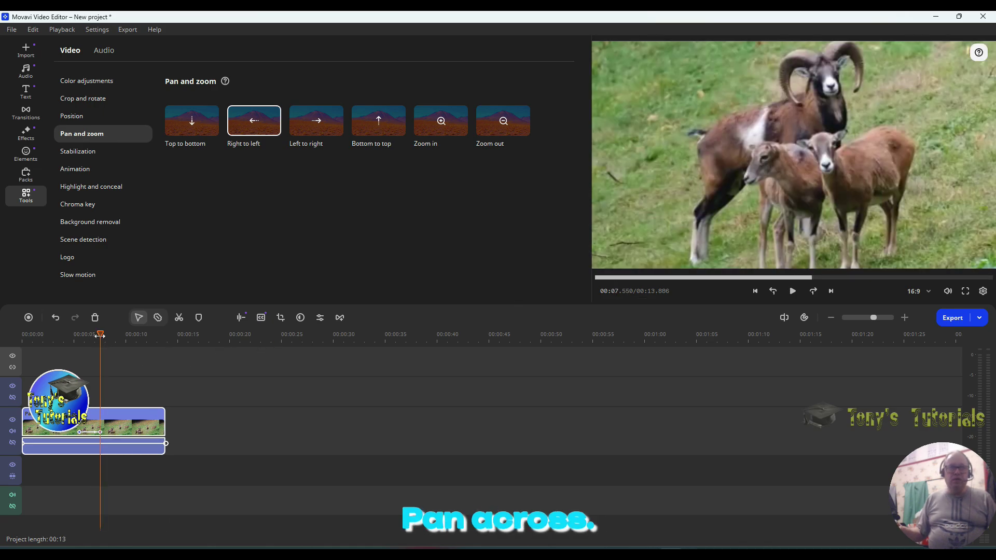
pyautogui.click(754, 291)
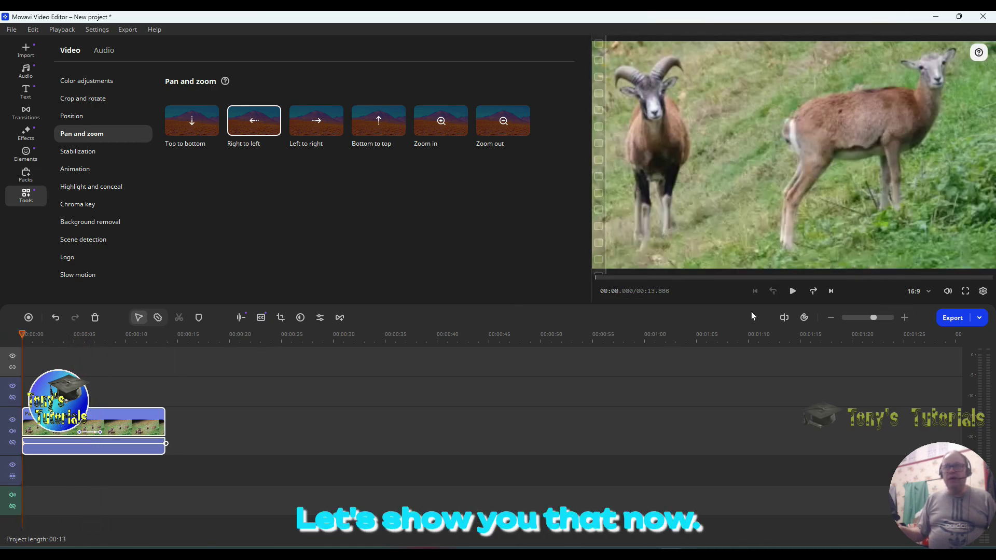
pyautogui.click(793, 292)
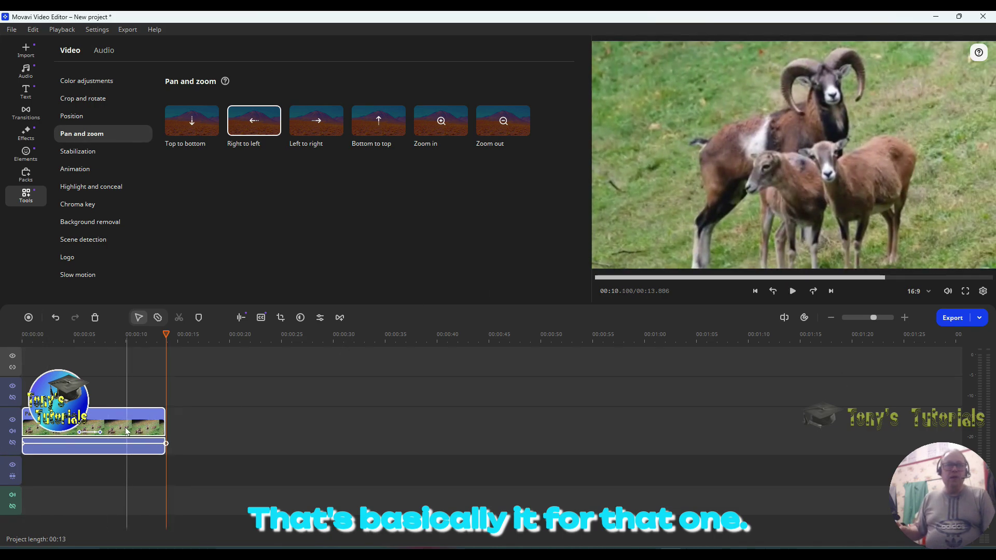
# Replace the Pan left.mp4 clip on the timeline with Pan right.mp4 and preview the new clip.
pyautogui.rightClick(144, 415)
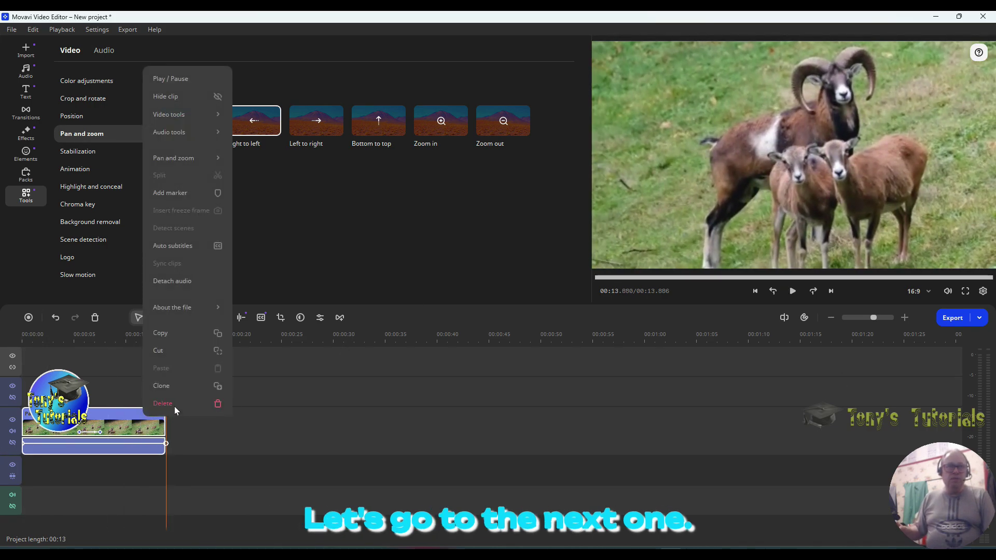
pyautogui.click(174, 405)
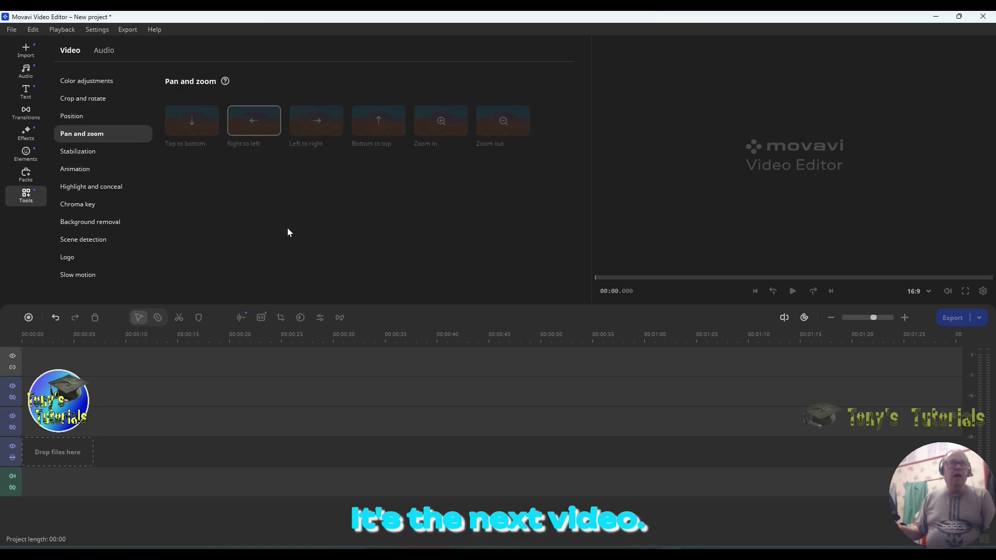
pyautogui.click(25, 52)
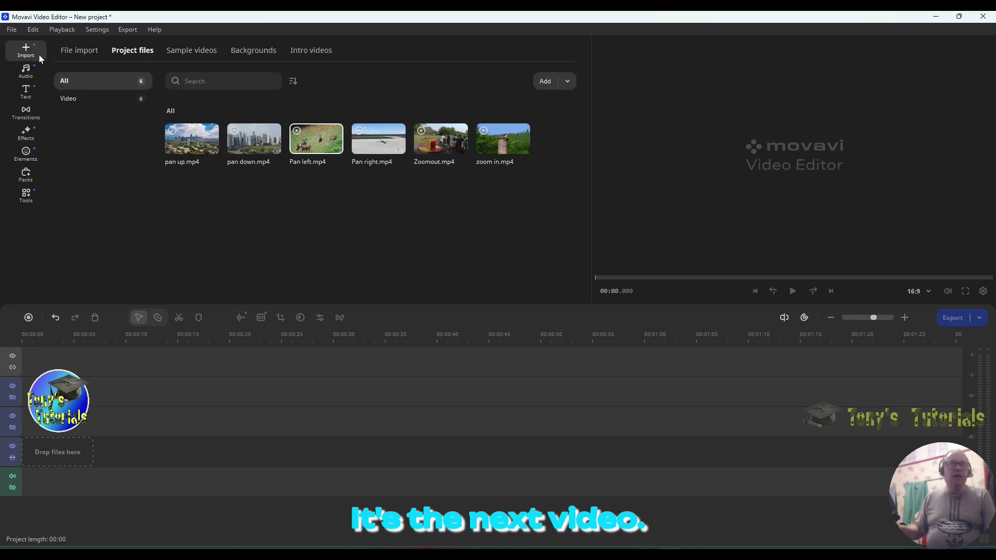
pyautogui.moveTo(384, 149); pyautogui.dragTo(57, 455)
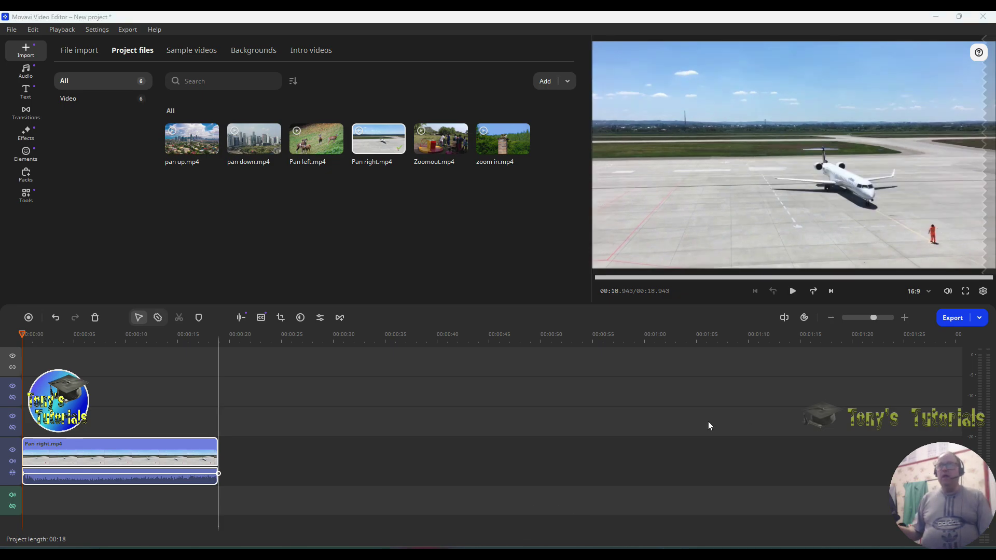
pyautogui.click(792, 291)
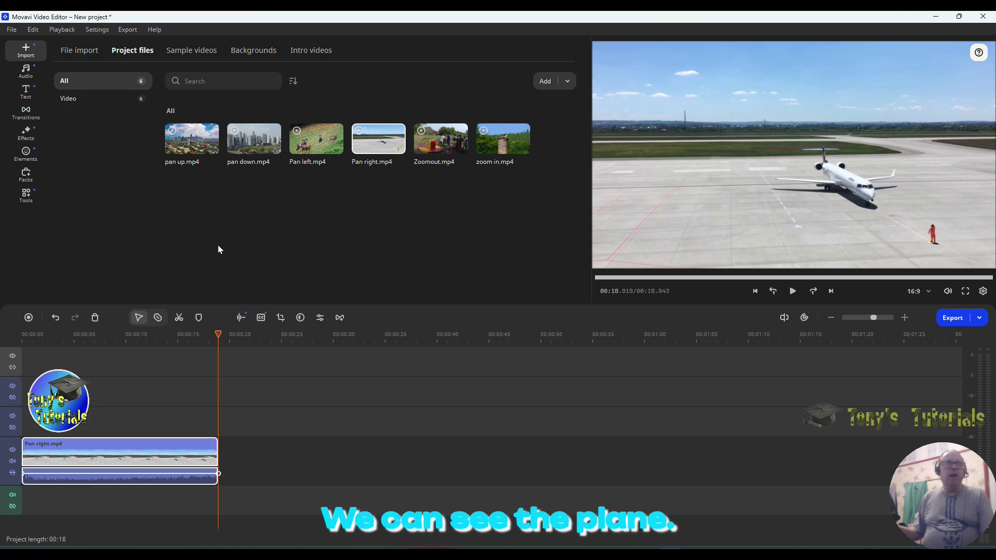
# Apply the Left to right preset to Pan right.mp4 and shrink its beginning frame over the empty tarmac left of the plane.
pyautogui.click(26, 197)
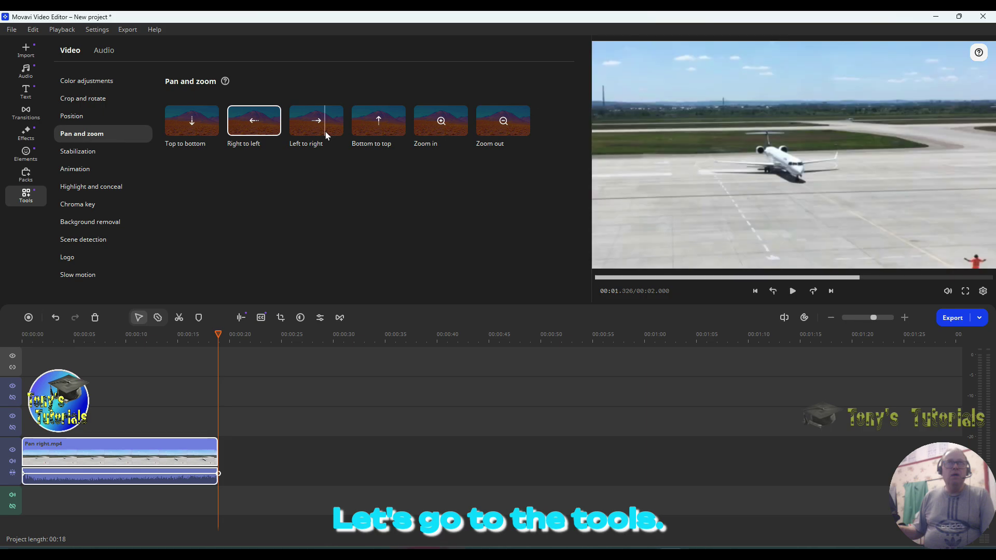
pyautogui.moveTo(325, 132); pyautogui.dragTo(57, 453)
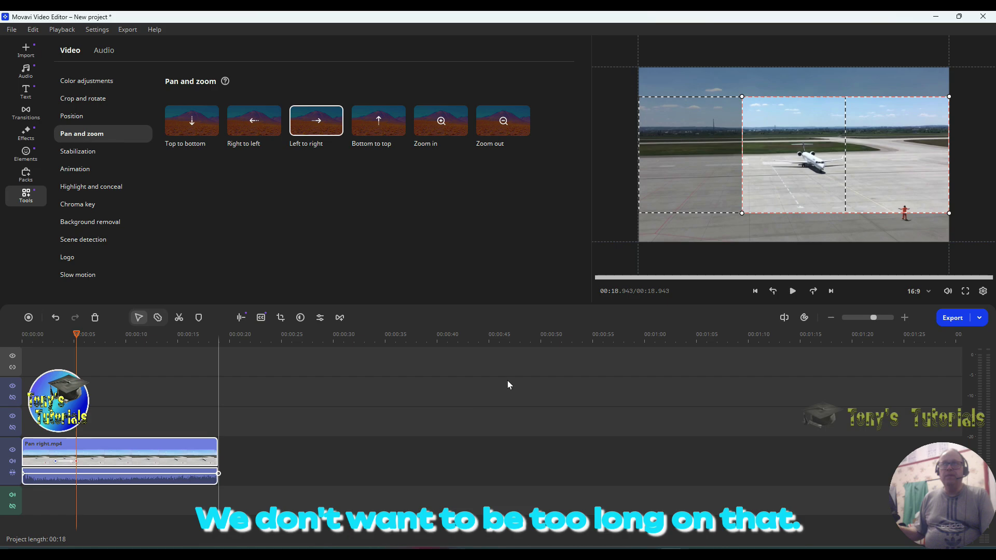
pyautogui.click(56, 461)
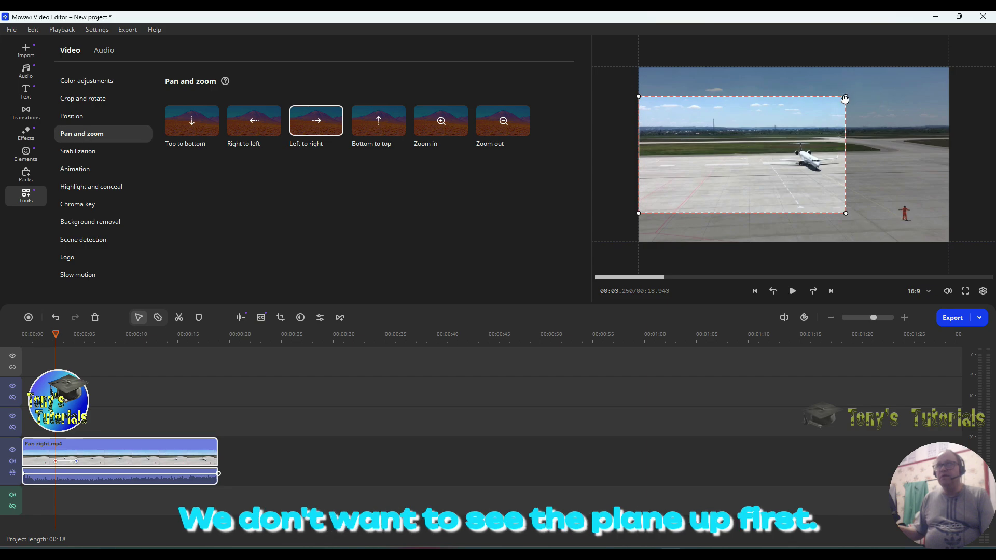
pyautogui.moveTo(845, 98); pyautogui.dragTo(758, 115)
pyautogui.moveTo(721, 201); pyautogui.dragTo(705, 170)
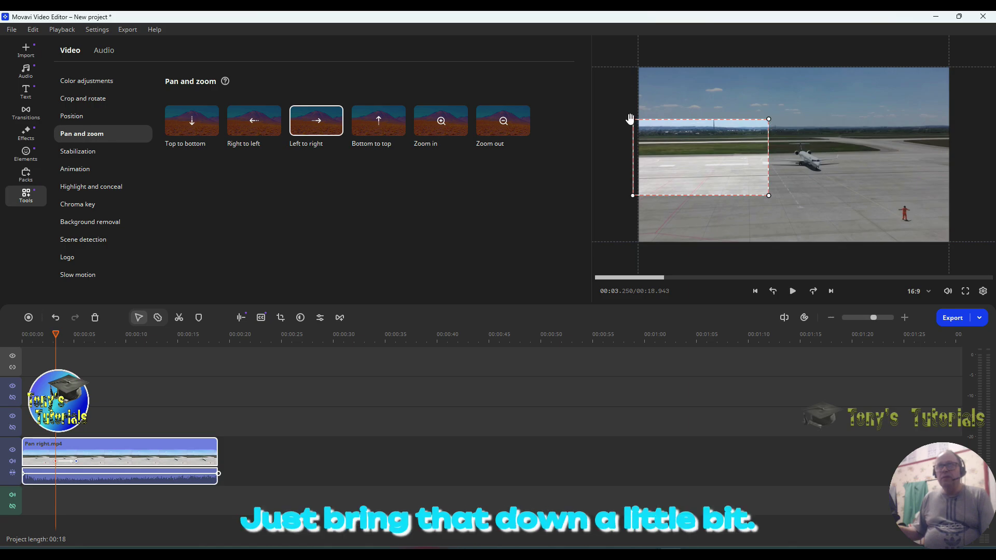
pyautogui.moveTo(630, 118); pyautogui.dragTo(644, 125)
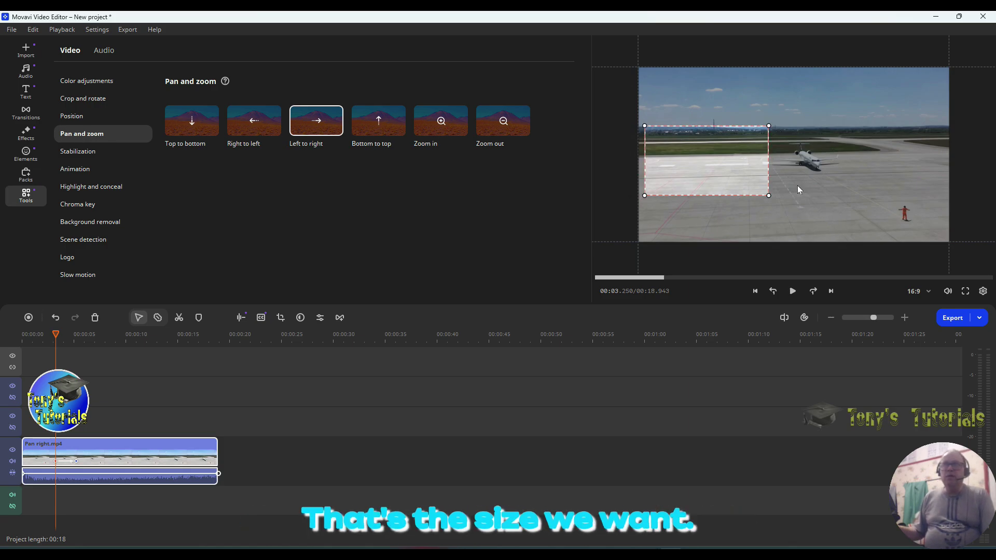
# At the pan's ending keyframe, shrink the frame and lay it over the beginning frame, matching its size.
pyautogui.click(76, 462)
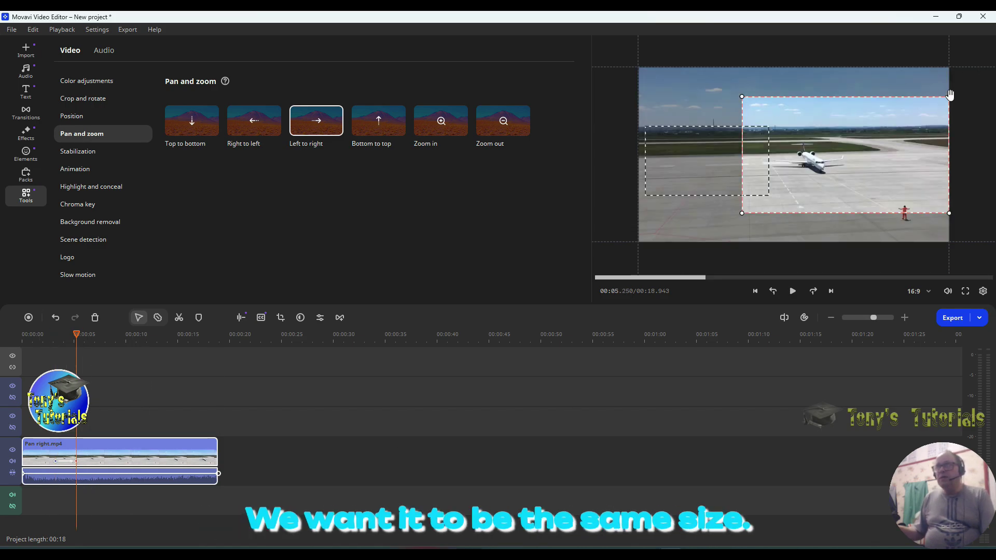
pyautogui.moveTo(944, 96); pyautogui.dragTo(859, 137)
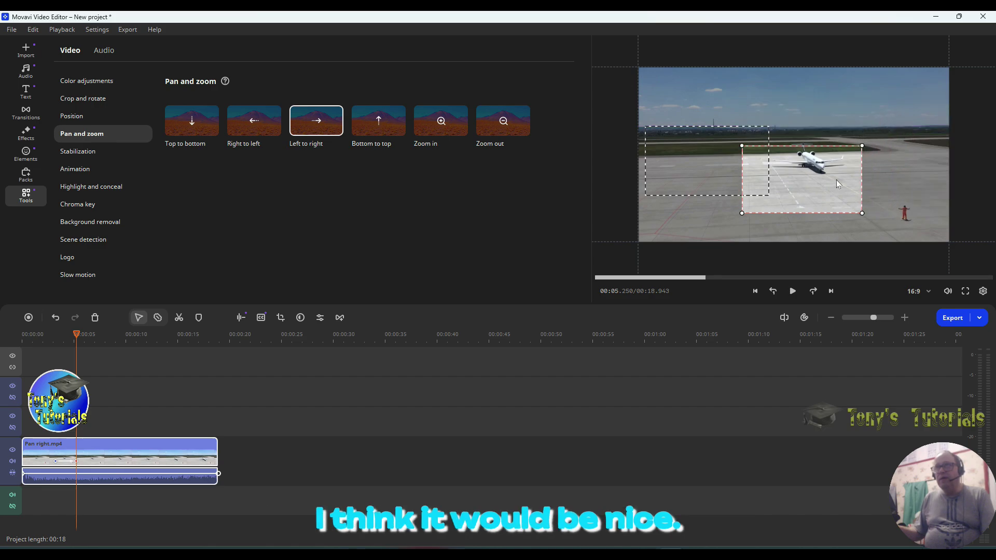
pyautogui.moveTo(820, 202); pyautogui.dragTo(723, 187)
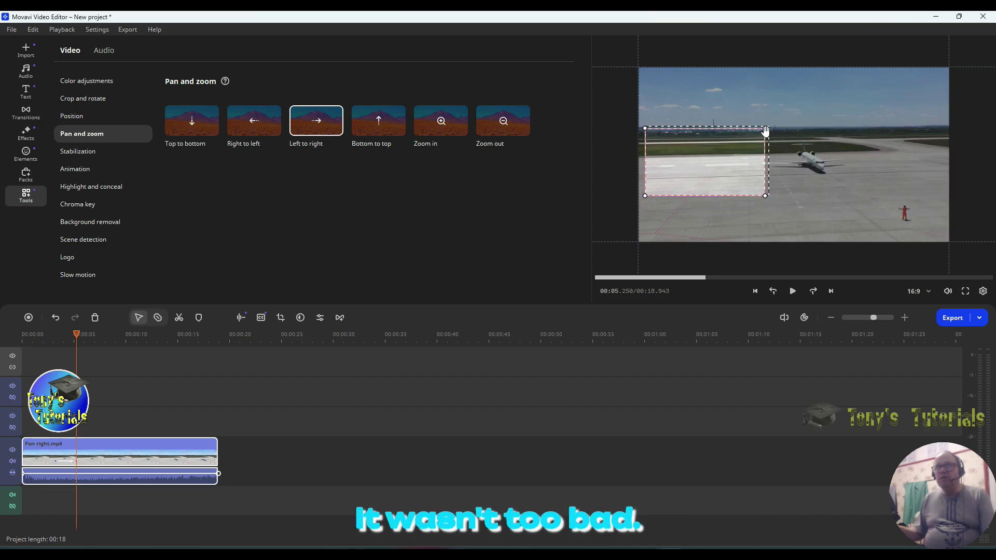
pyautogui.moveTo(762, 129); pyautogui.dragTo(768, 127)
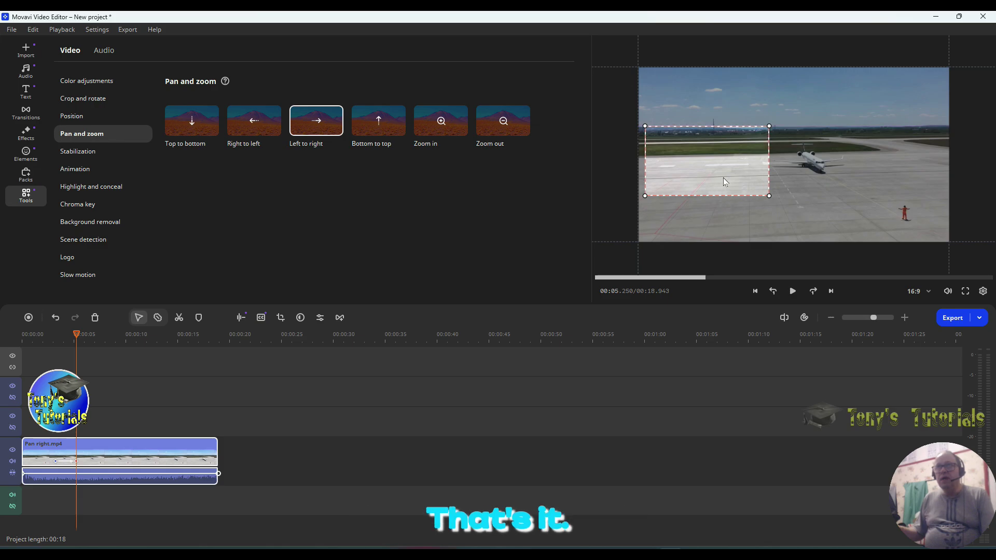
# Place the ending frame around the plane and preview the pan from the start.
pyautogui.moveTo(725, 181); pyautogui.dragTo(849, 181)
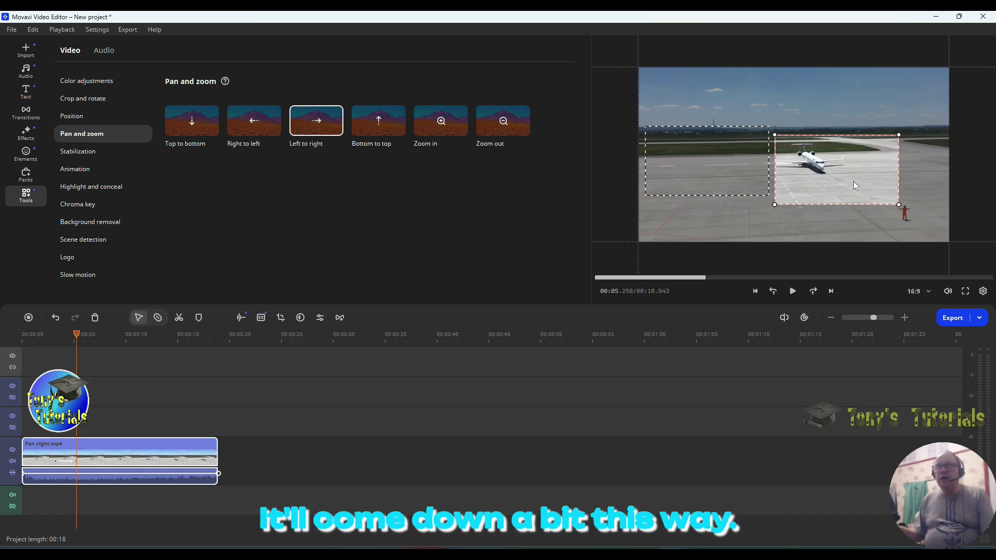
pyautogui.moveTo(853, 181); pyautogui.dragTo(844, 184)
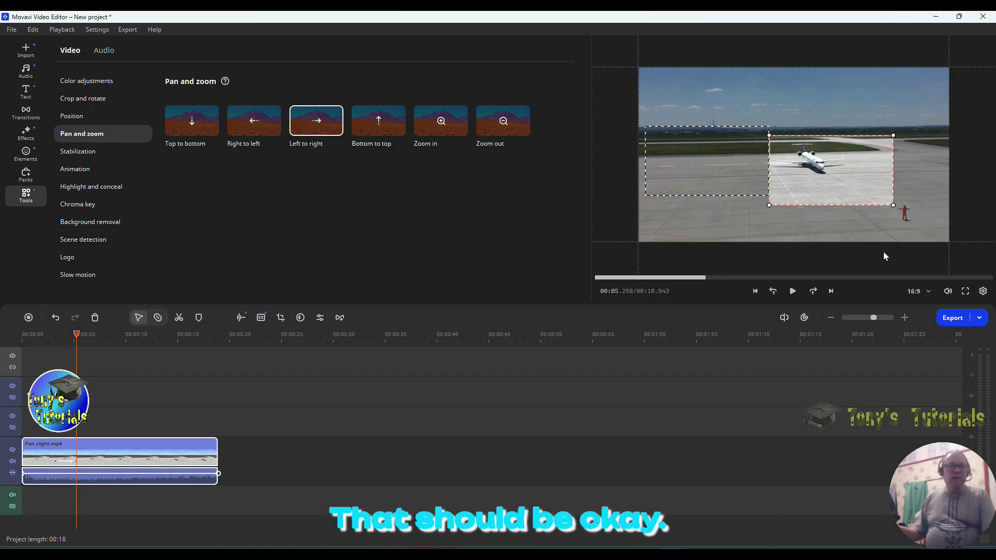
pyautogui.click(717, 277)
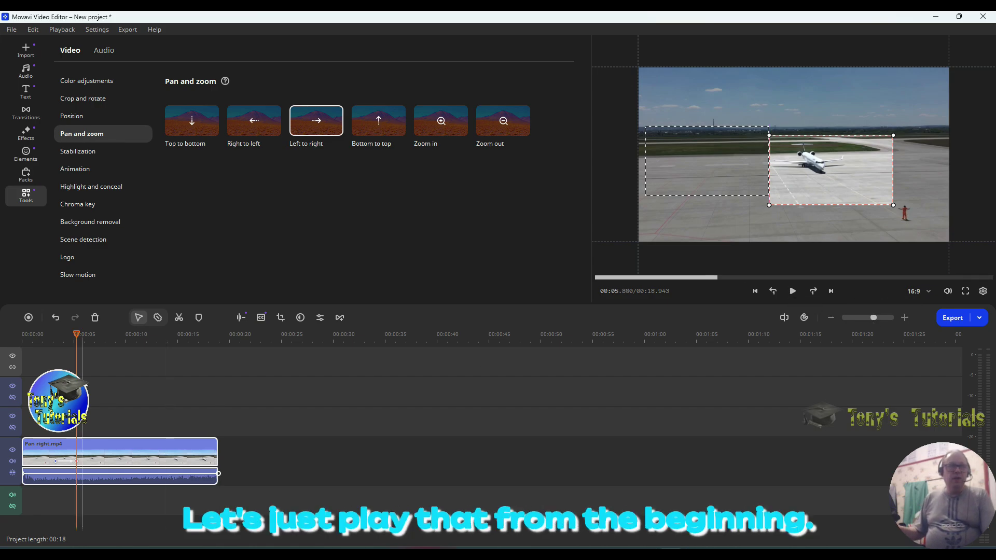
pyautogui.click(755, 291)
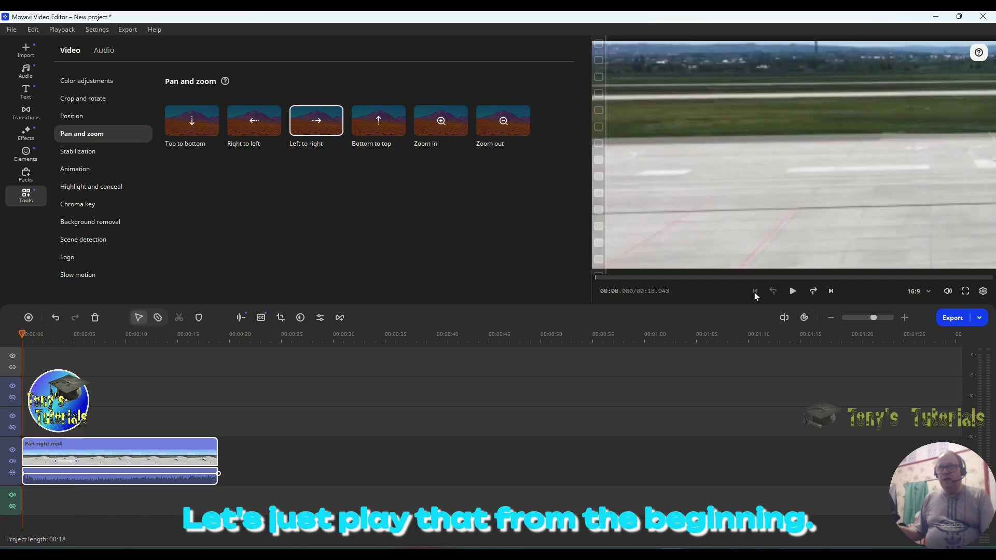
pyautogui.click(792, 291)
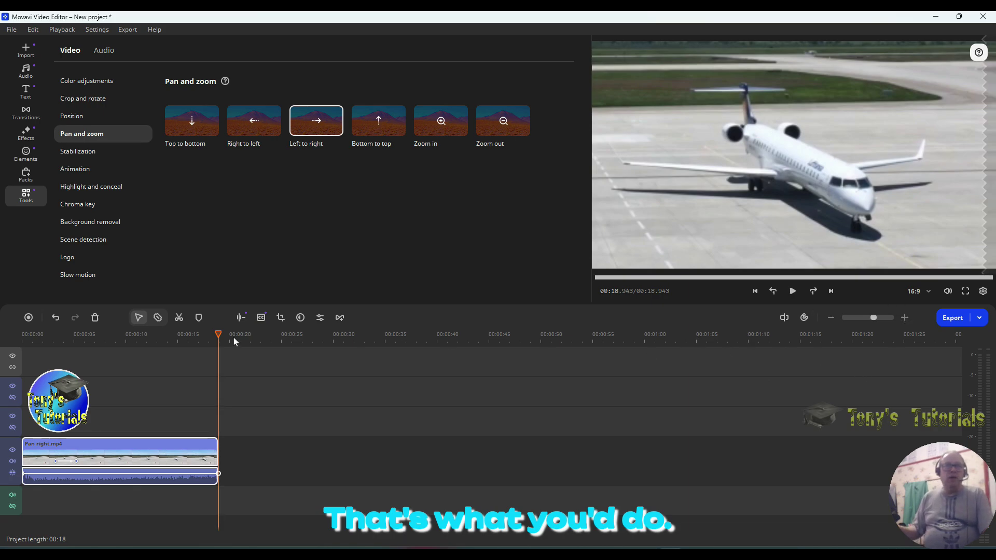
# Lengthen the pan by moving its ending keyframe to about 8 seconds, and replay the clip from the start.
pyautogui.moveTo(218, 334); pyautogui.dragTo(55, 325)
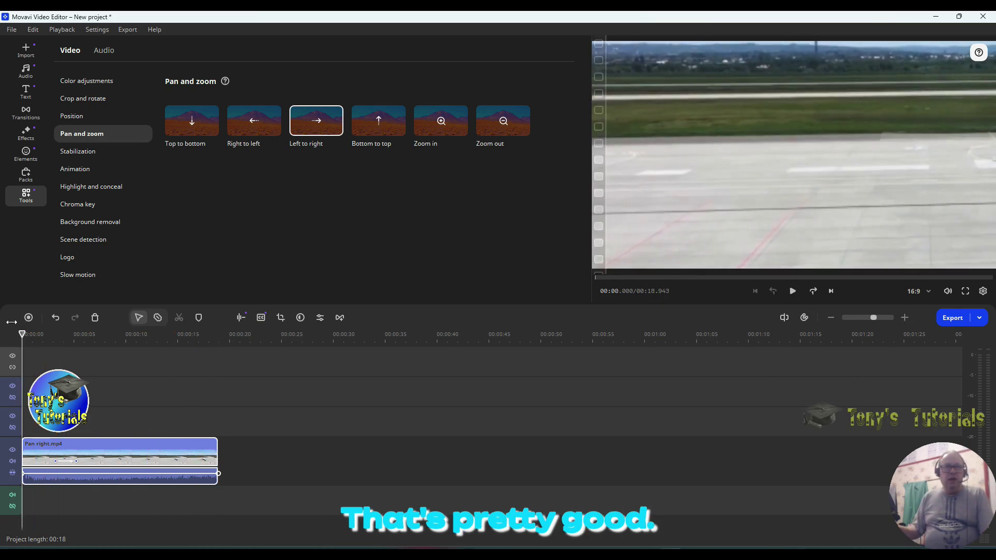
pyautogui.click(73, 473)
pyautogui.click(79, 467)
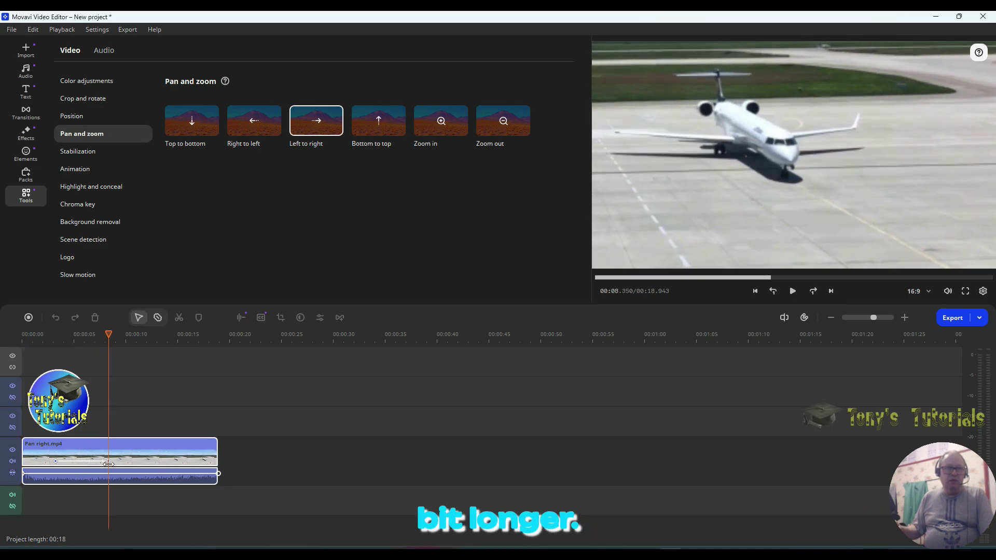
pyautogui.click(755, 291)
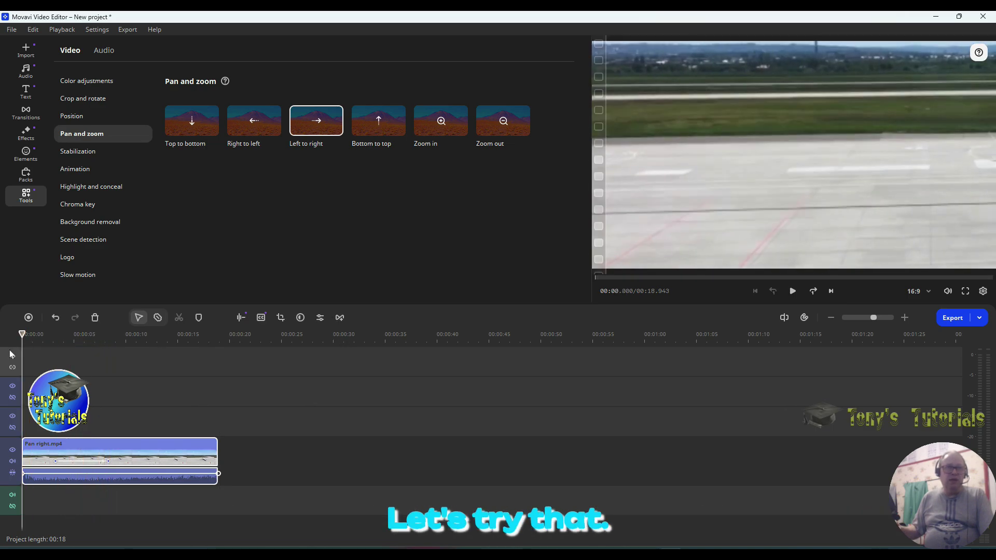
pyautogui.click(792, 292)
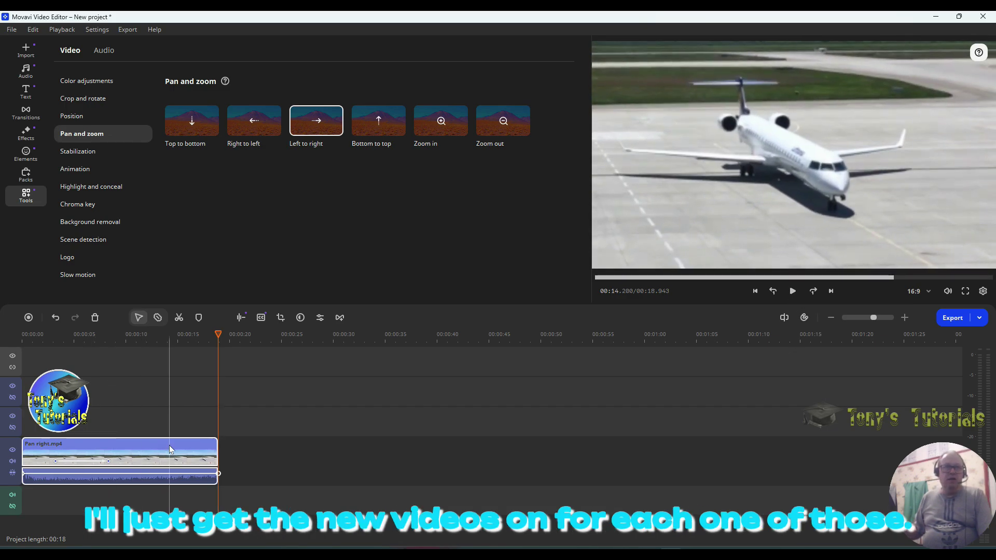
# Replace the Pan right.mp4 clip on the timeline with Zoomout.mp4 and preview the new clip.
pyautogui.rightClick(189, 445)
pyautogui.click(190, 415)
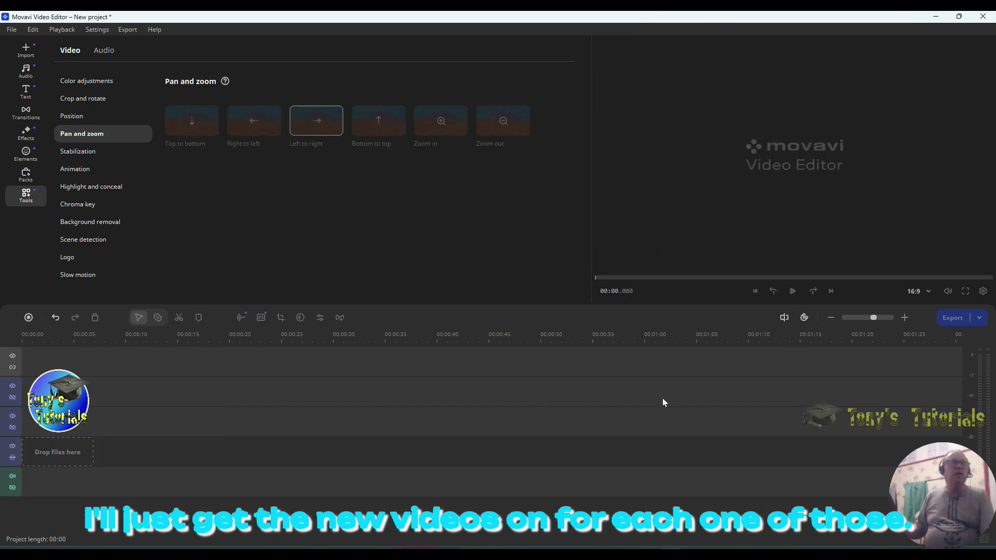
pyautogui.click(25, 49)
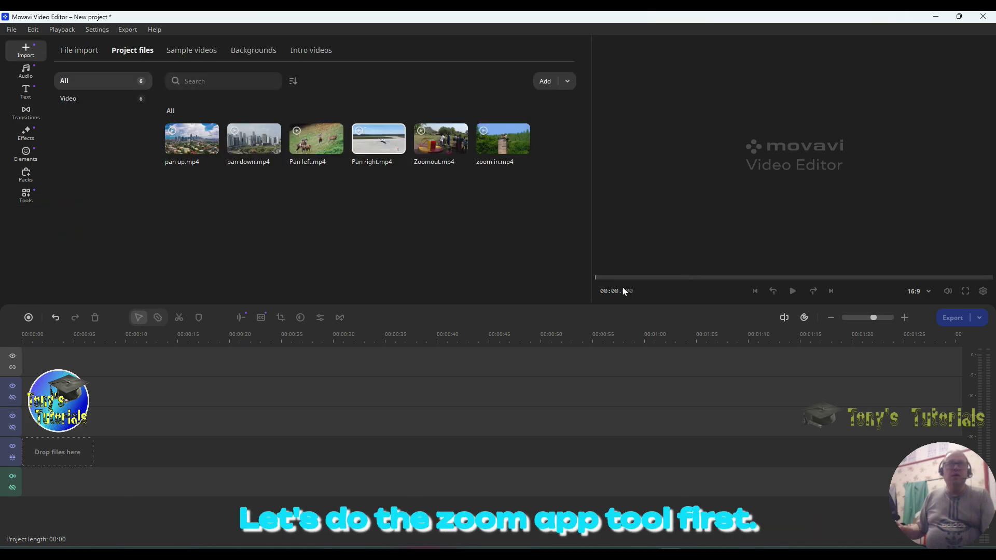
pyautogui.moveTo(441, 139); pyautogui.dragTo(176, 449)
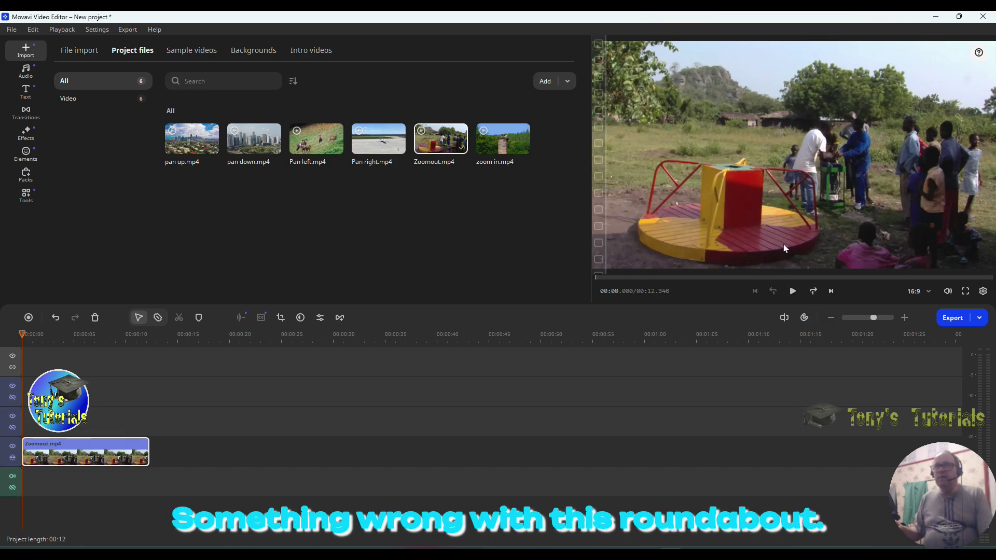
pyautogui.click(793, 291)
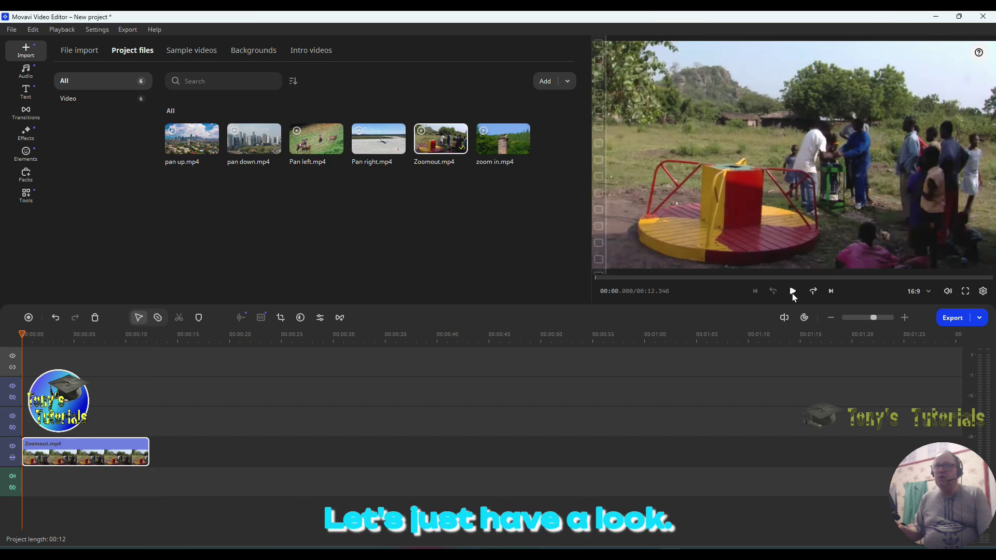
pyautogui.click(793, 291)
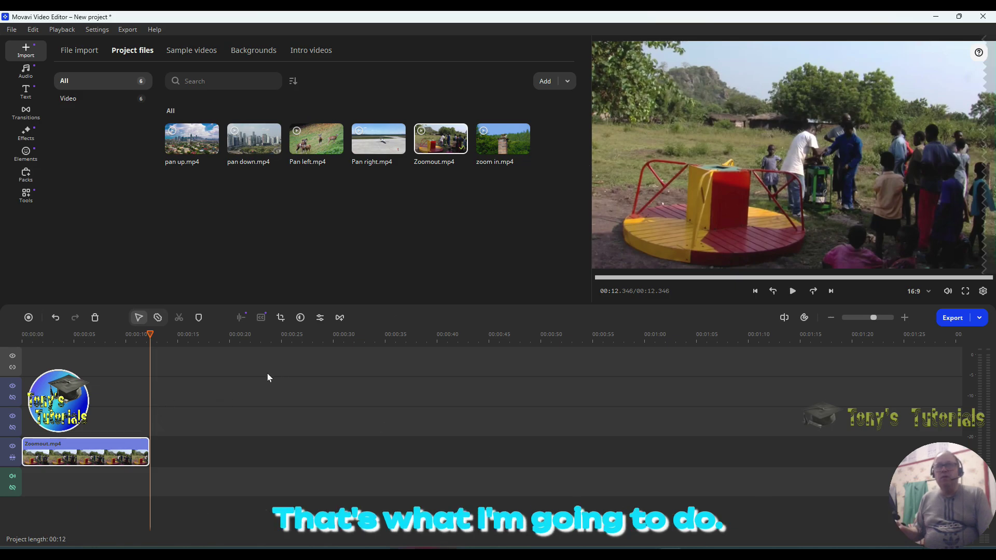
# Apply the Zoom out preset to the Zoomout.mp4 clip, with its beginning keyframe at about 4 seconds.
pyautogui.click(26, 200)
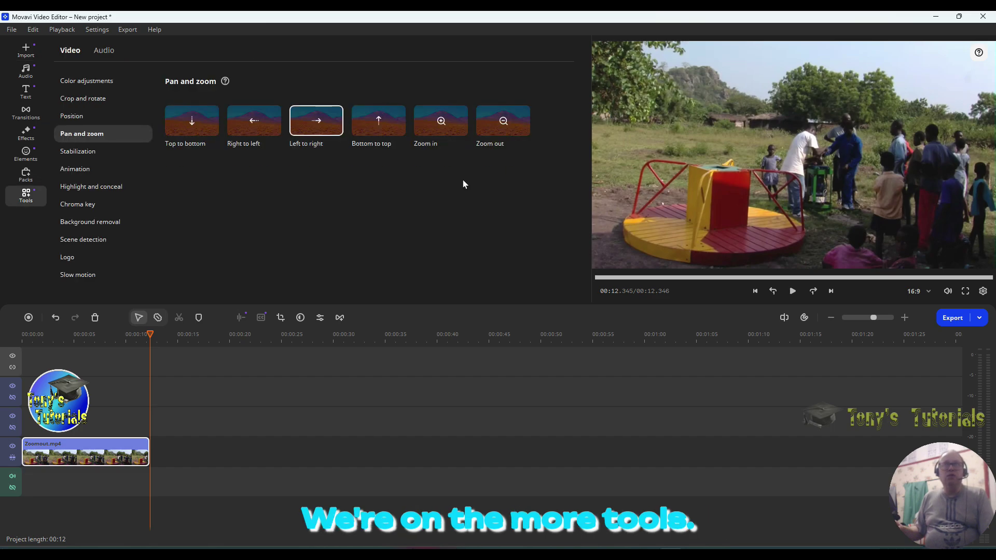
pyautogui.moveTo(503, 120); pyautogui.dragTo(63, 459)
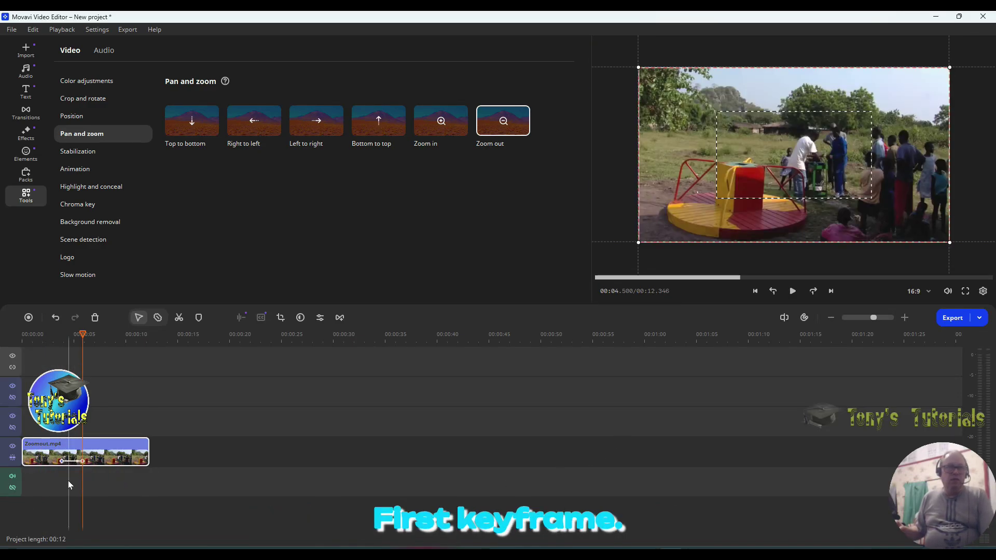
pyautogui.click(61, 461)
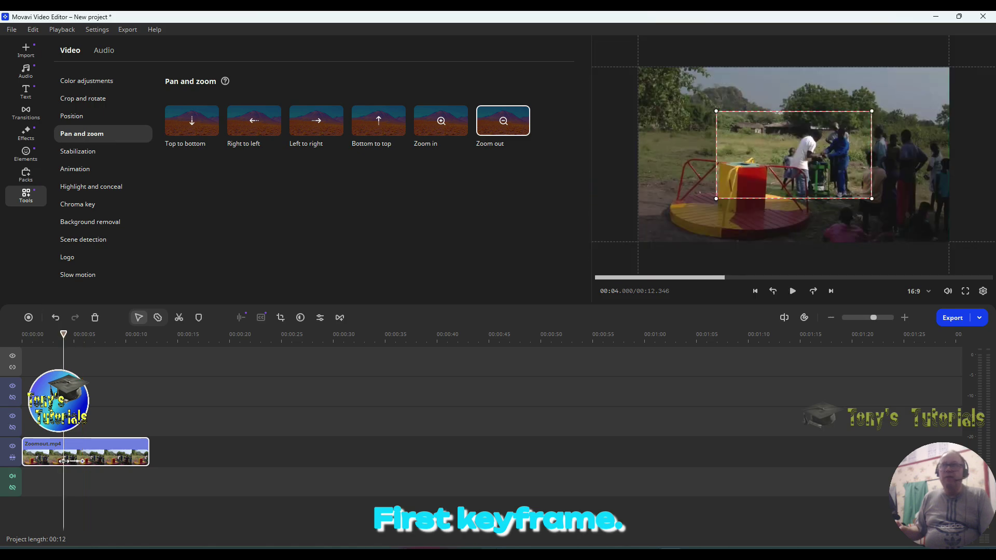
# At the zoom's beginning keyframe, move and resize the frame to fit tightly around the roundabout.
pyautogui.moveTo(811, 160); pyautogui.dragTo(751, 197)
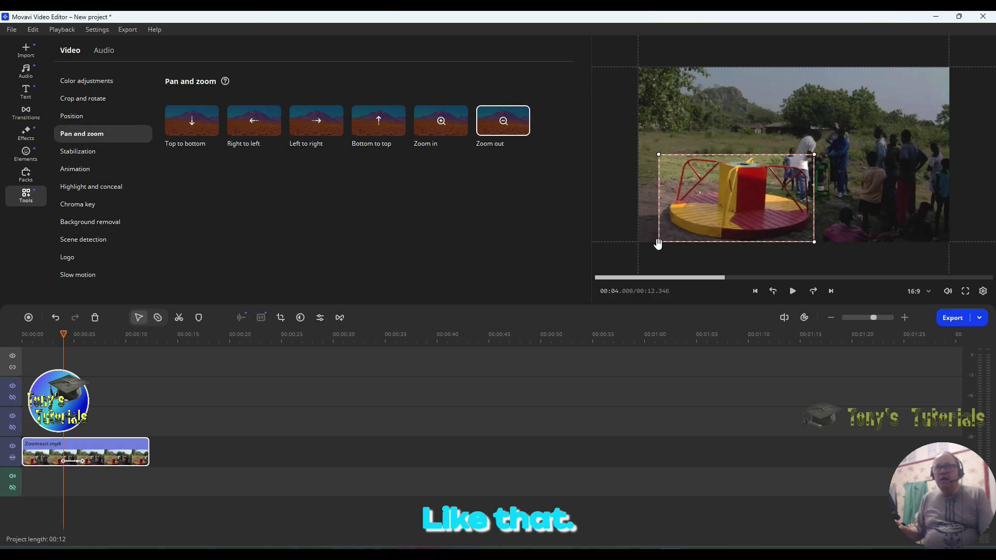
pyautogui.moveTo(663, 244); pyautogui.dragTo(668, 245)
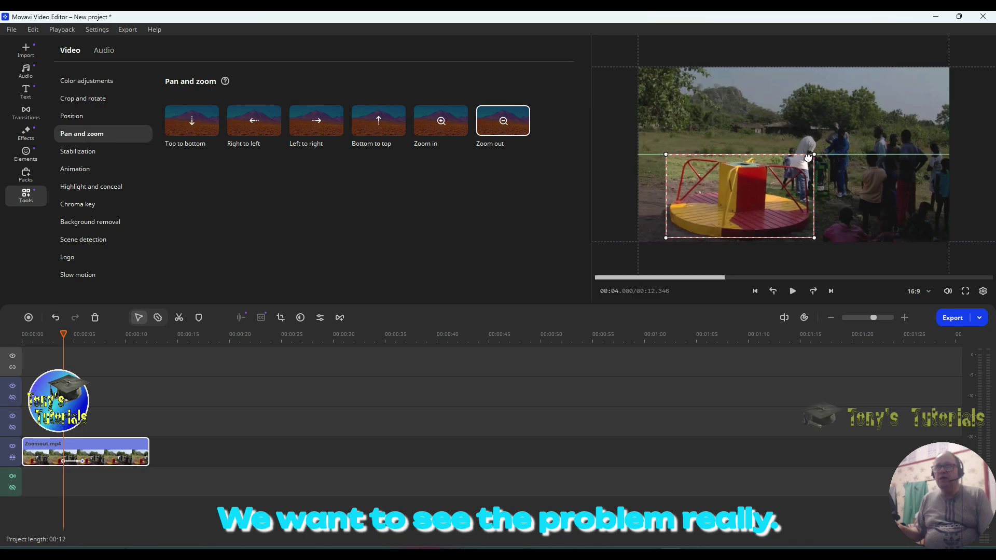
pyautogui.moveTo(814, 154); pyautogui.dragTo(808, 159)
pyautogui.moveTo(758, 214); pyautogui.dragTo(758, 212)
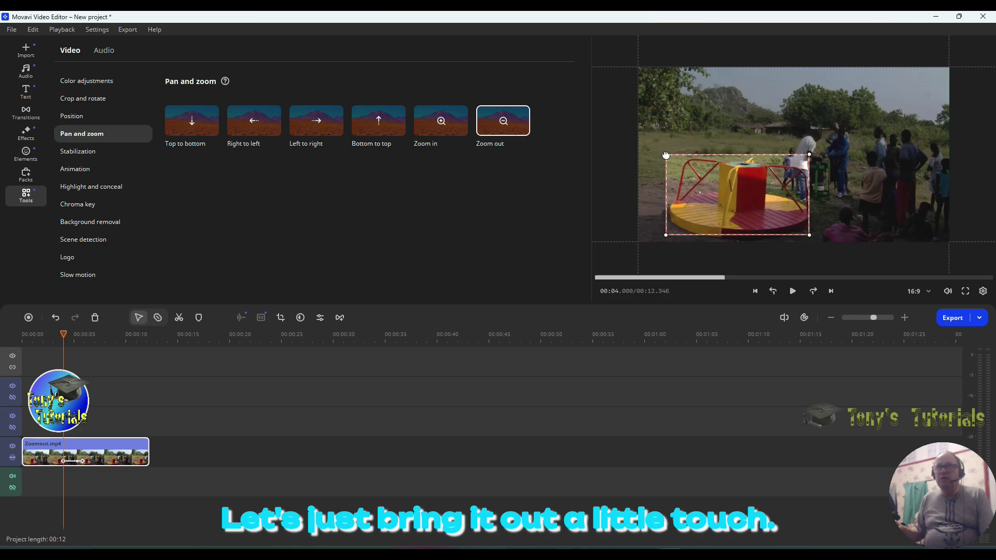
pyautogui.moveTo(664, 149); pyautogui.dragTo(659, 149)
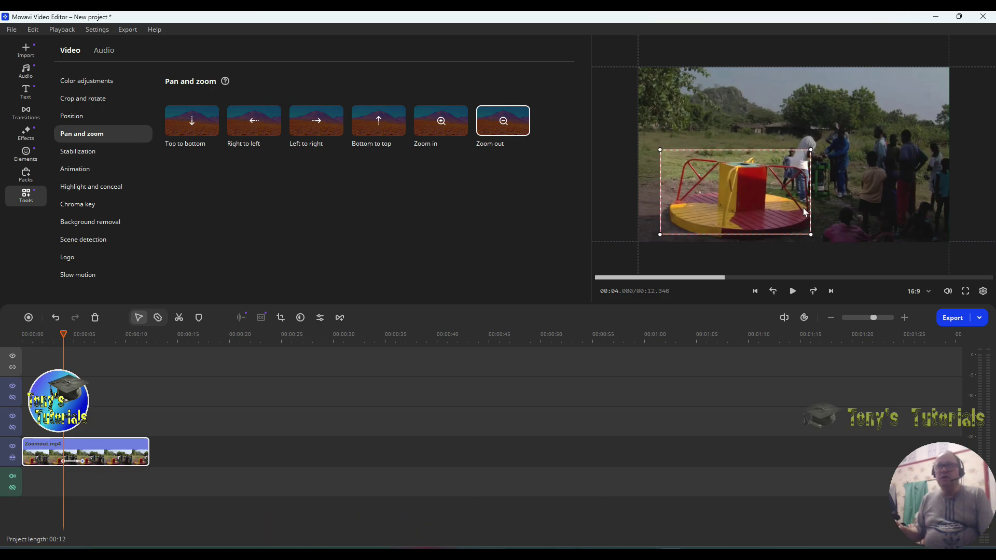
pyautogui.moveTo(802, 209); pyautogui.dragTo(801, 209)
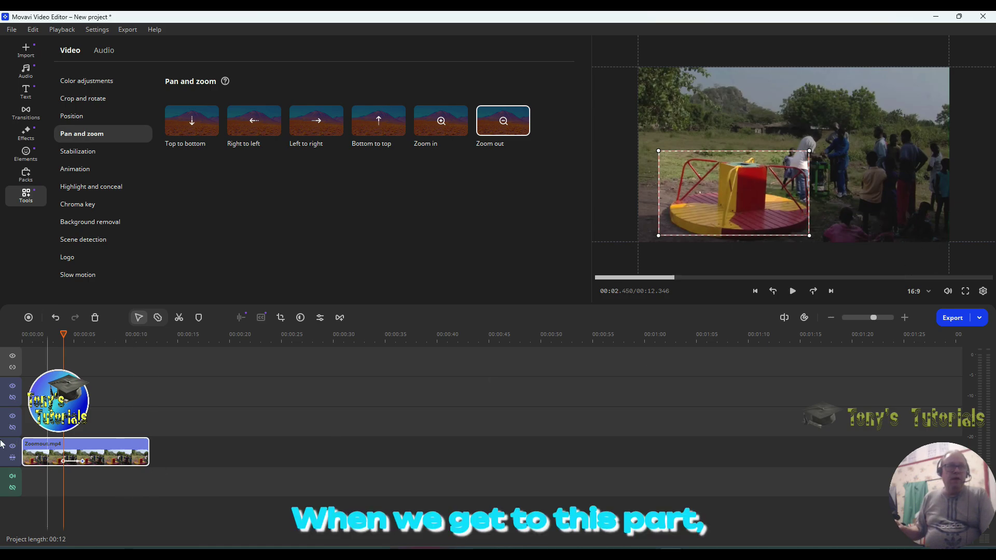
# Check the frame at the zoom's ending keyframe and preview the zoom out from the start.
pyautogui.click(81, 461)
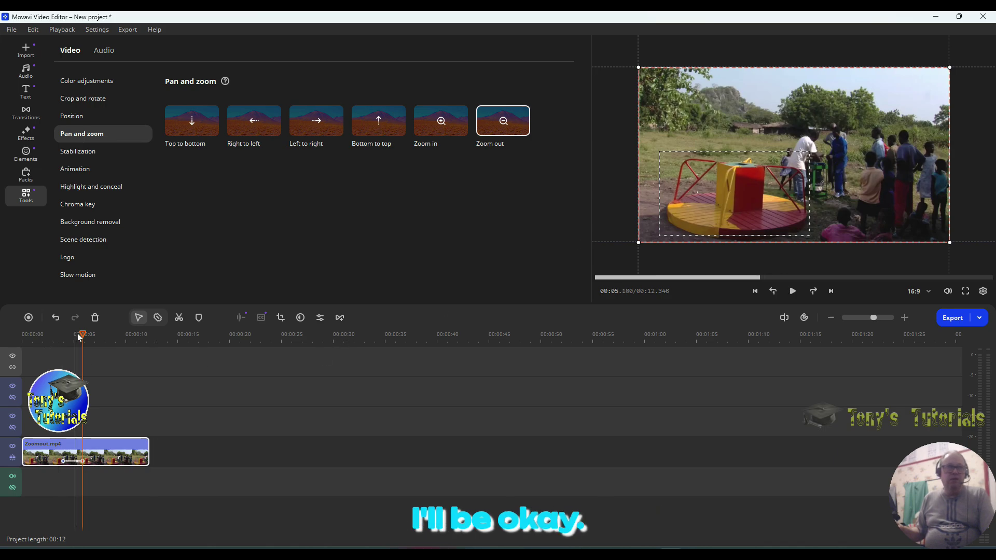
pyautogui.click(755, 291)
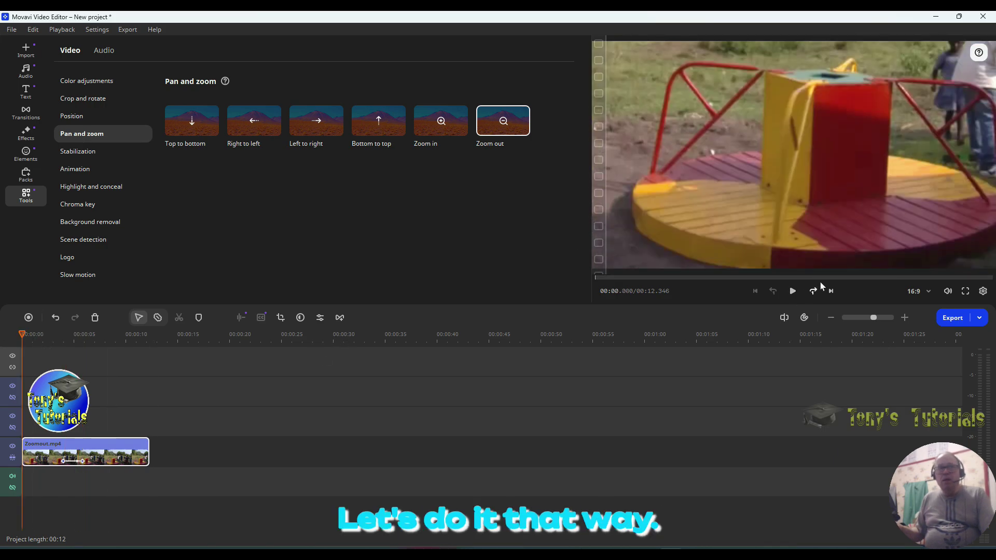
pyautogui.click(793, 292)
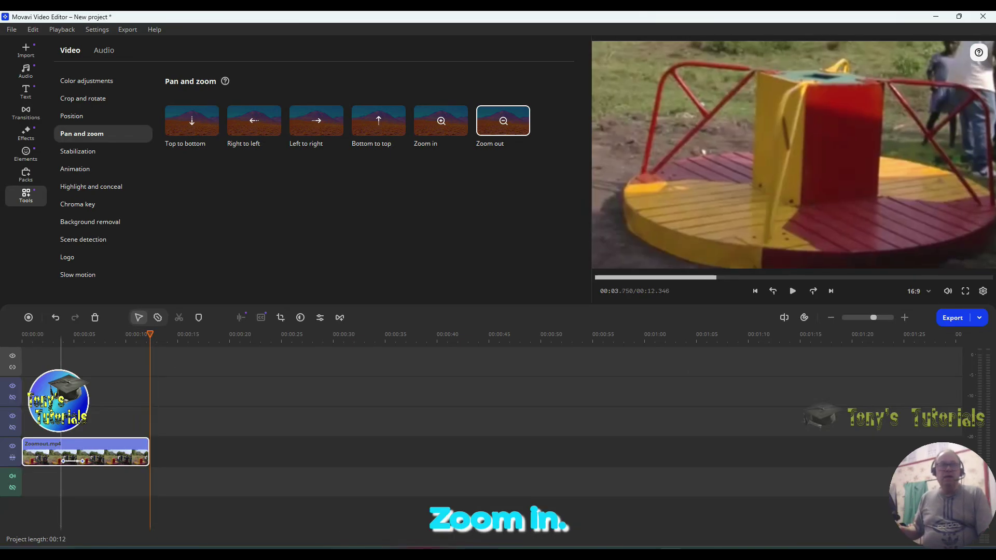
# Replace the Zoomout.mp4 clip on the timeline with zoom in.mp4 and preview the new clip.
pyautogui.rightClick(96, 459)
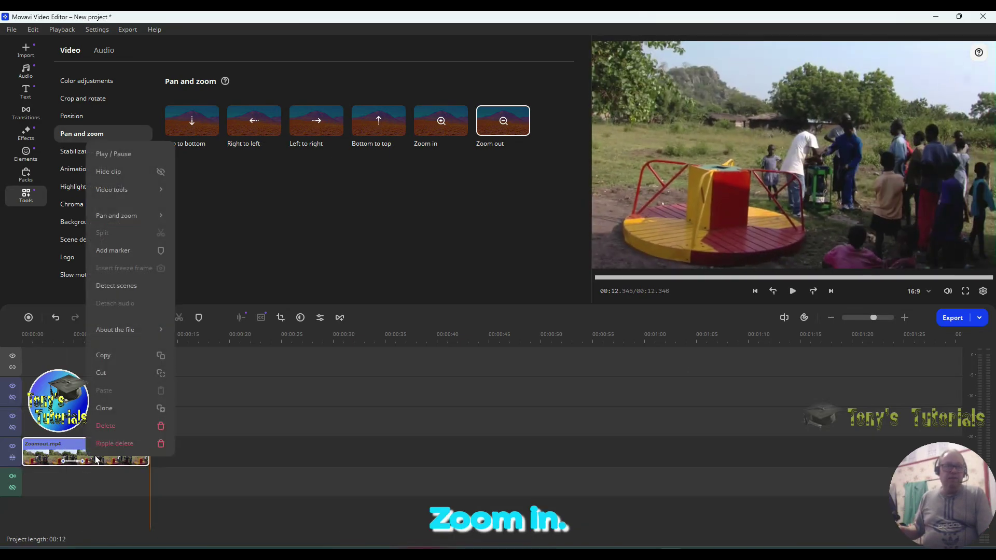
pyautogui.click(115, 429)
pyautogui.click(25, 50)
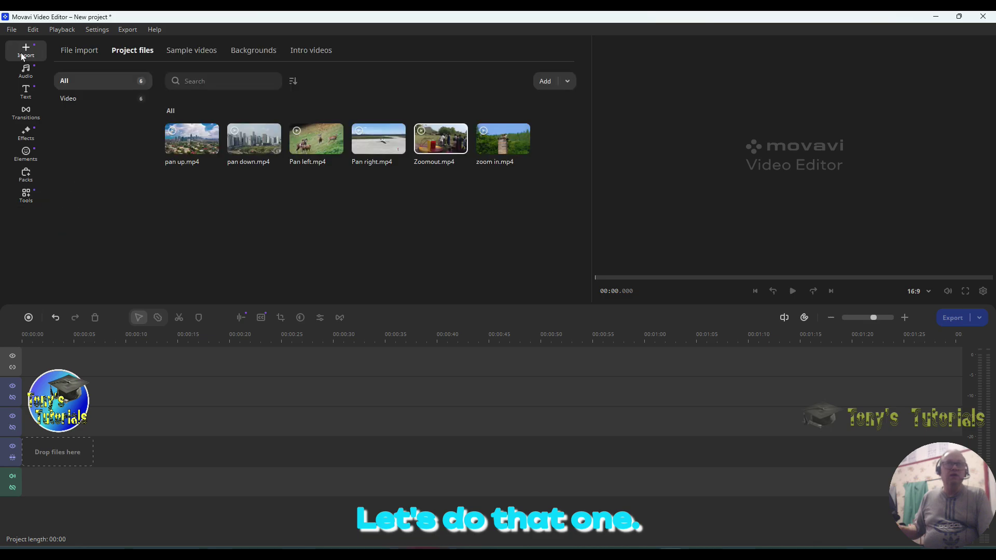
pyautogui.moveTo(504, 142); pyautogui.dragTo(50, 462)
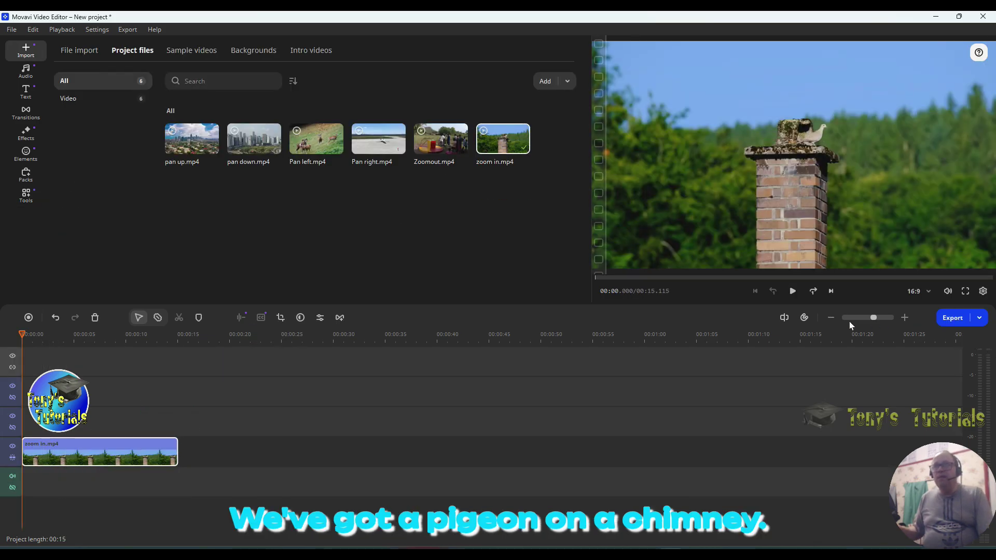
pyautogui.click(792, 291)
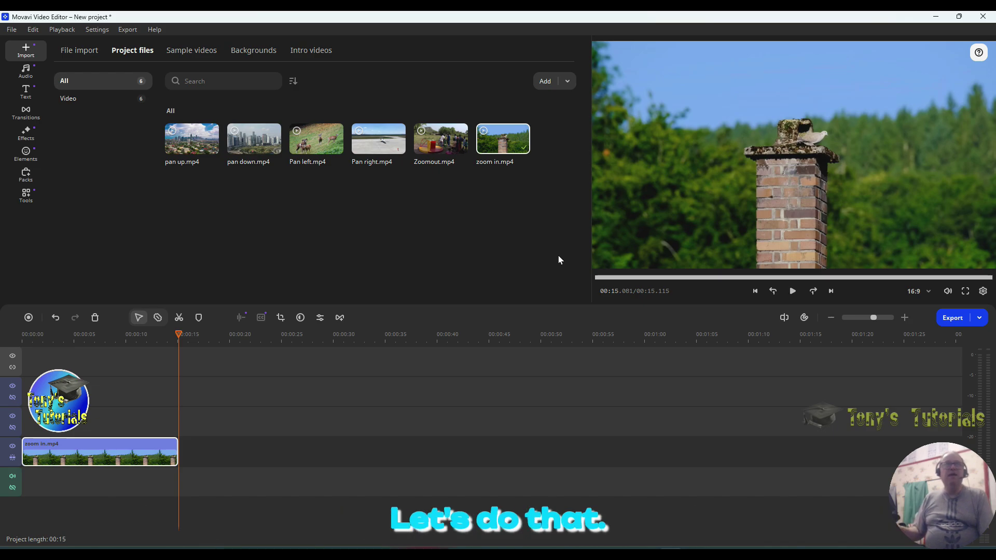
# Apply the Zoom in preset to the zoom in.mp4 clip, with its beginning keyframe at about 3 seconds.
pyautogui.click(28, 205)
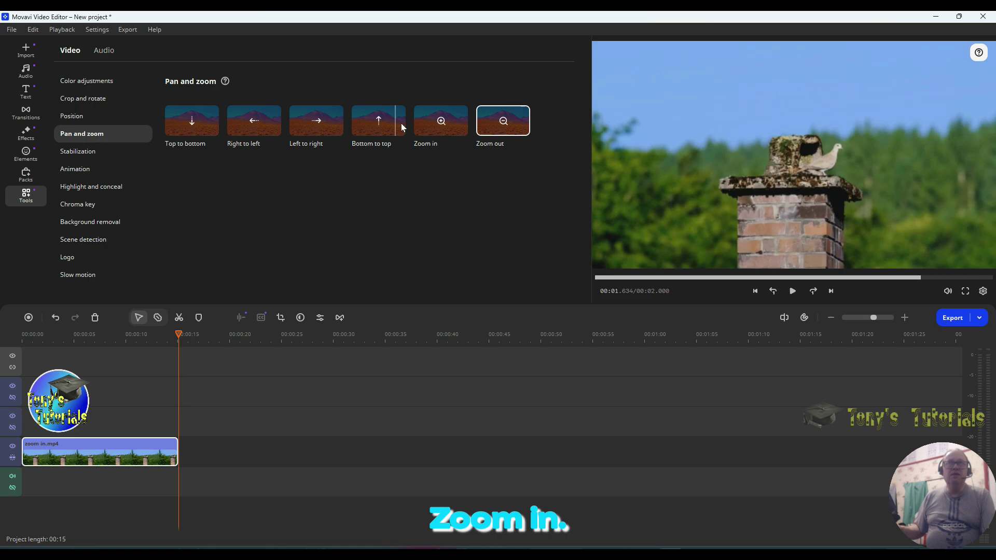
pyautogui.moveTo(441, 121); pyautogui.dragTo(96, 451)
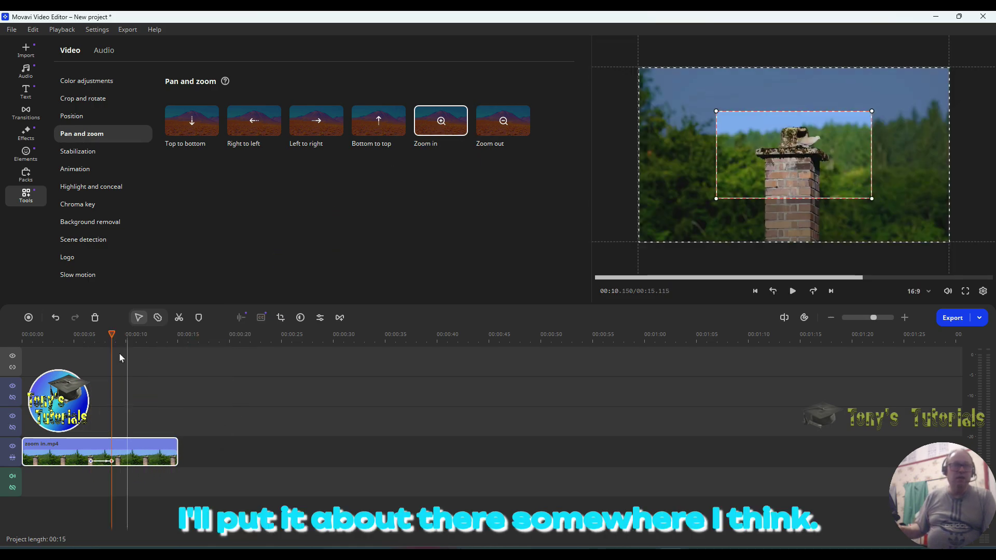
pyautogui.moveTo(112, 335); pyautogui.dragTo(73, 342)
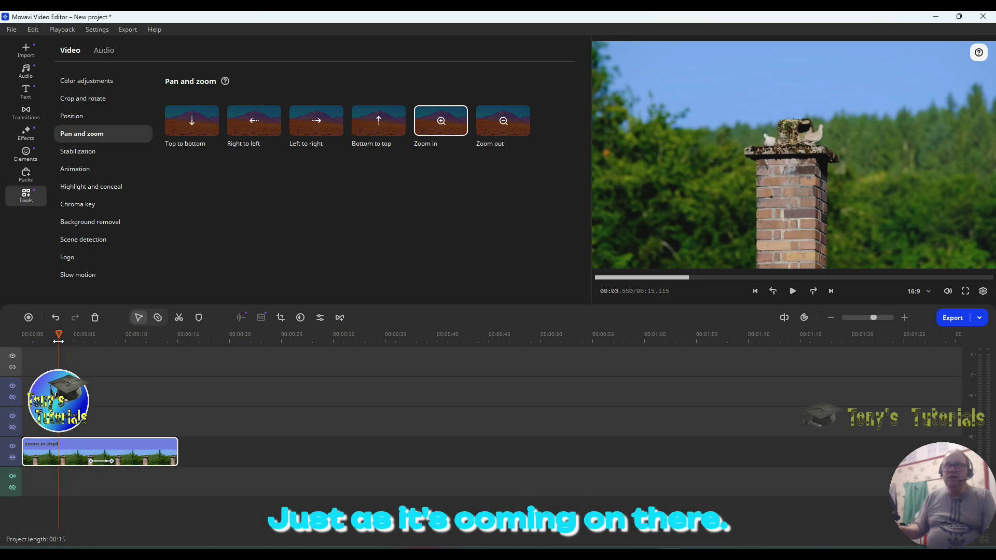
pyautogui.moveTo(52, 340); pyautogui.dragTo(51, 340)
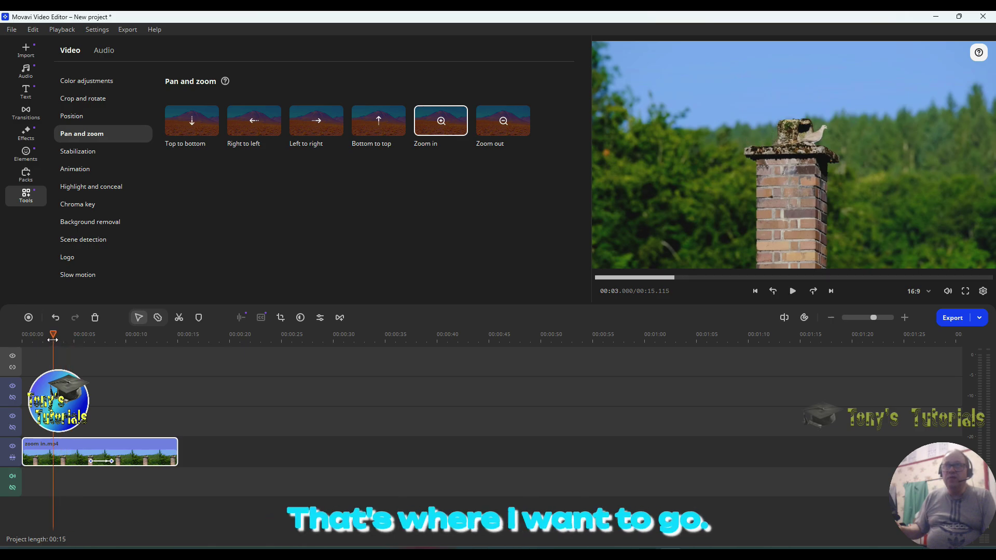
pyautogui.moveTo(102, 461); pyautogui.dragTo(63, 462)
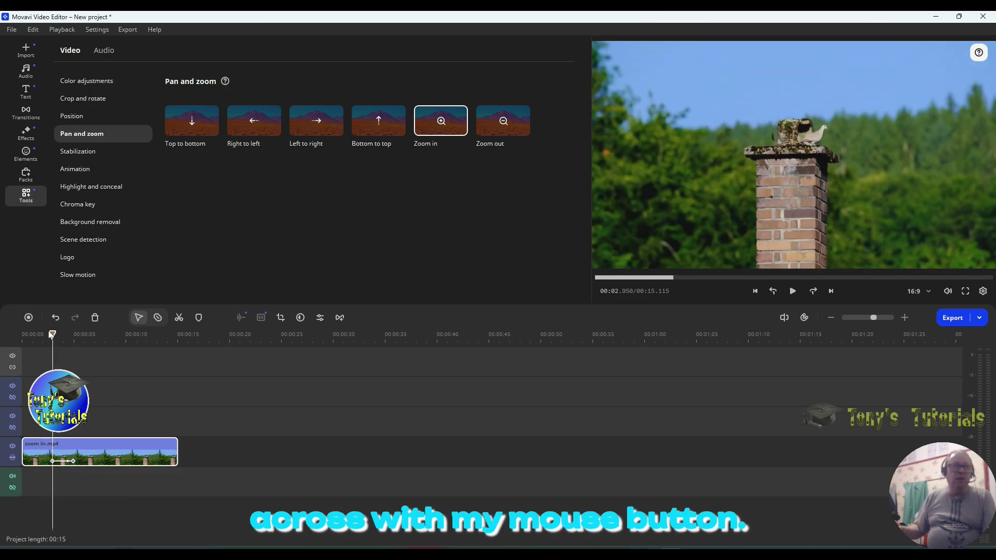
# Lengthen the zoom in by moving its ending keyframe to about 6 seconds, checking the motion along the way.
pyautogui.moveTo(50, 337); pyautogui.dragTo(64, 354)
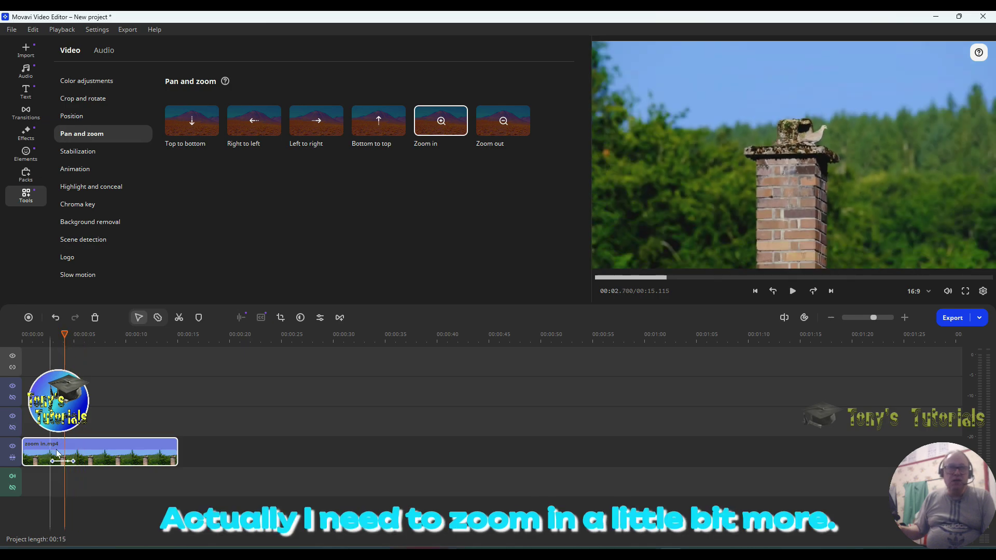
pyautogui.moveTo(74, 461); pyautogui.dragTo(81, 462)
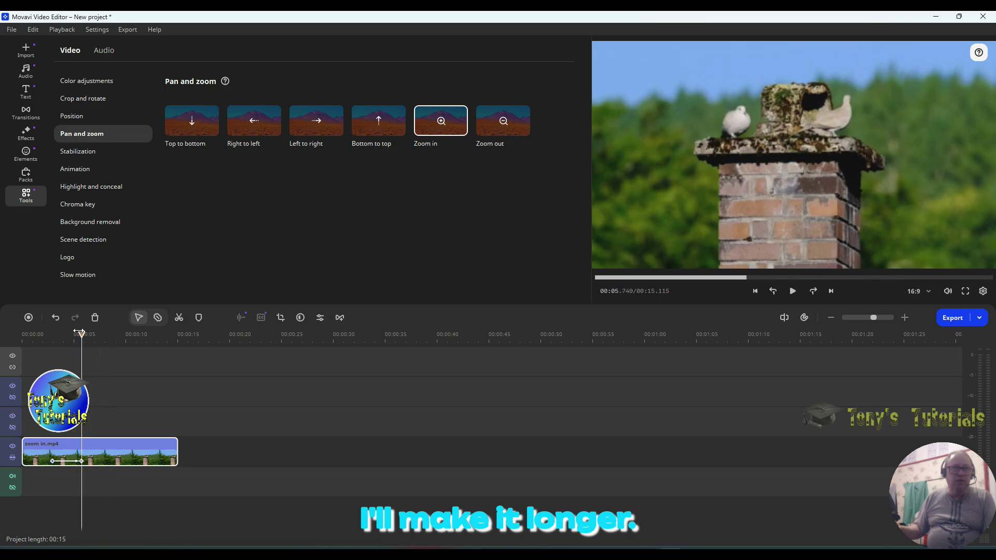
pyautogui.moveTo(81, 334)
pyautogui.mouseDown()
pyautogui.moveTo(55, 337)
pyautogui.moveTo(88, 351)
pyautogui.moveTo(69, 347)
pyautogui.mouseUp()
pyautogui.moveTo(81, 461); pyautogui.dragTo(88, 464)
# Preview the zoom in from the start and delete the zoom in.mp4 clip from the timeline.
pyautogui.moveTo(86, 334); pyautogui.dragTo(6, 337)
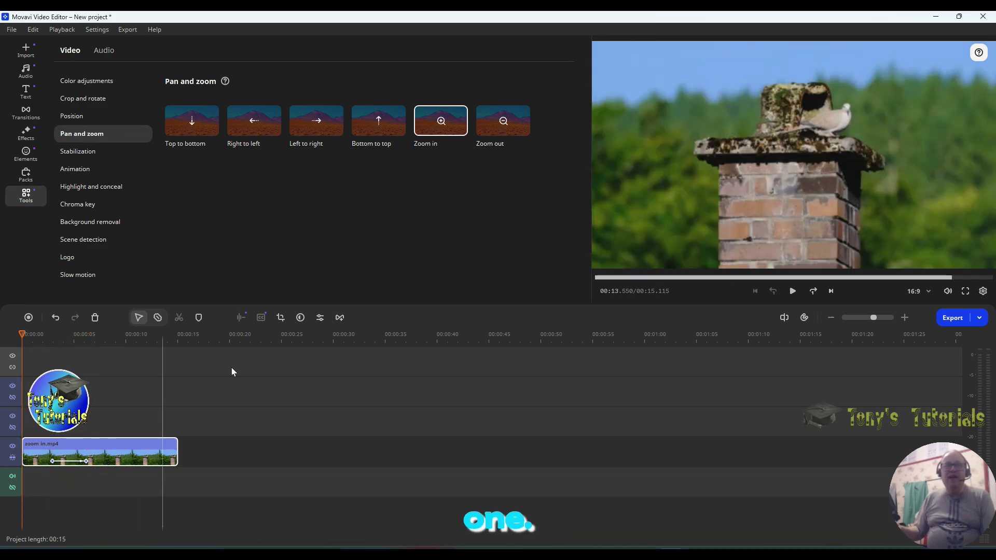
pyautogui.click(792, 292)
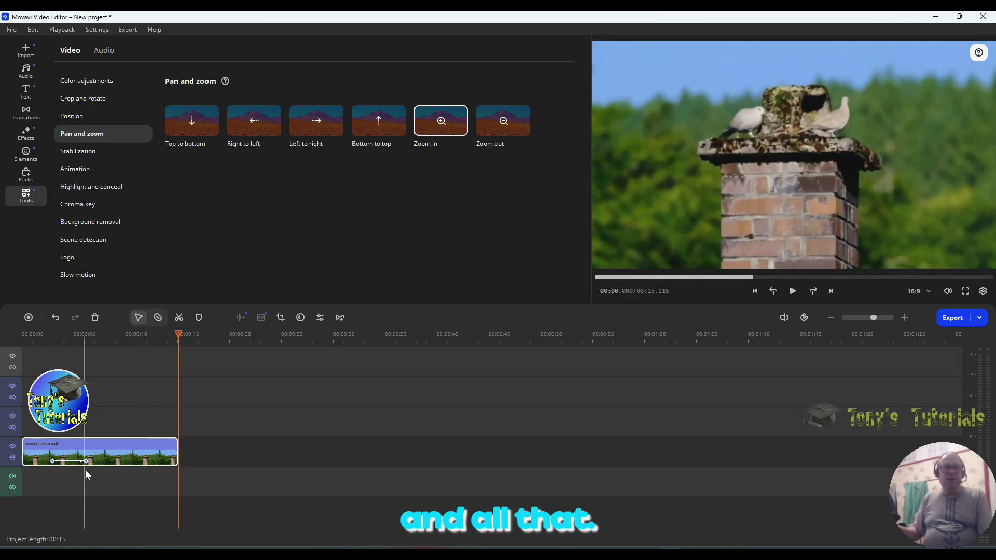
pyautogui.rightClick(93, 460)
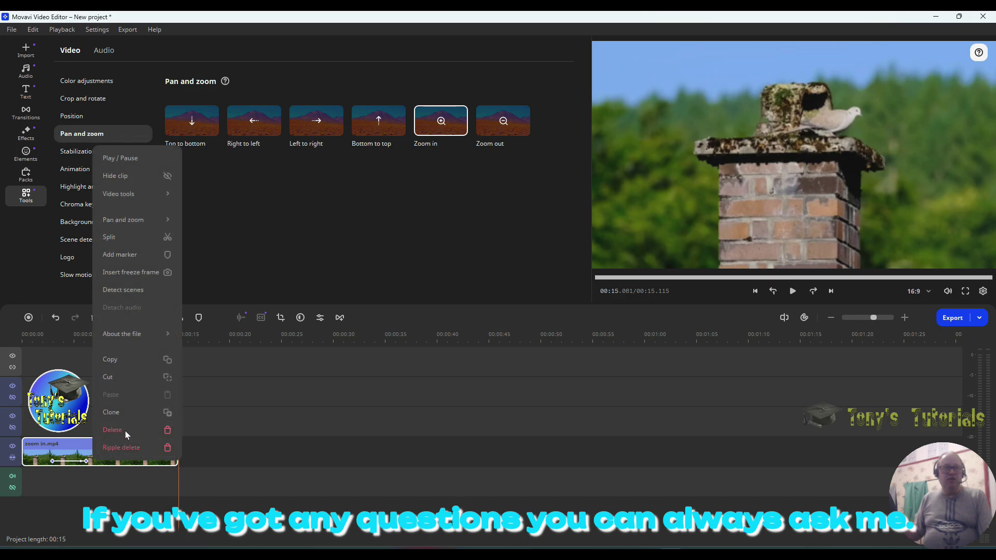
pyautogui.click(126, 430)
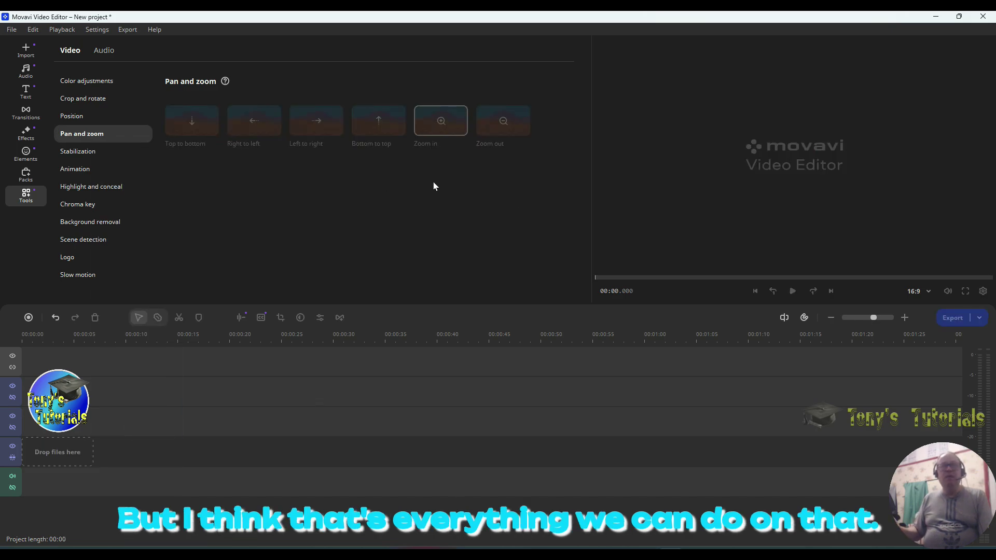